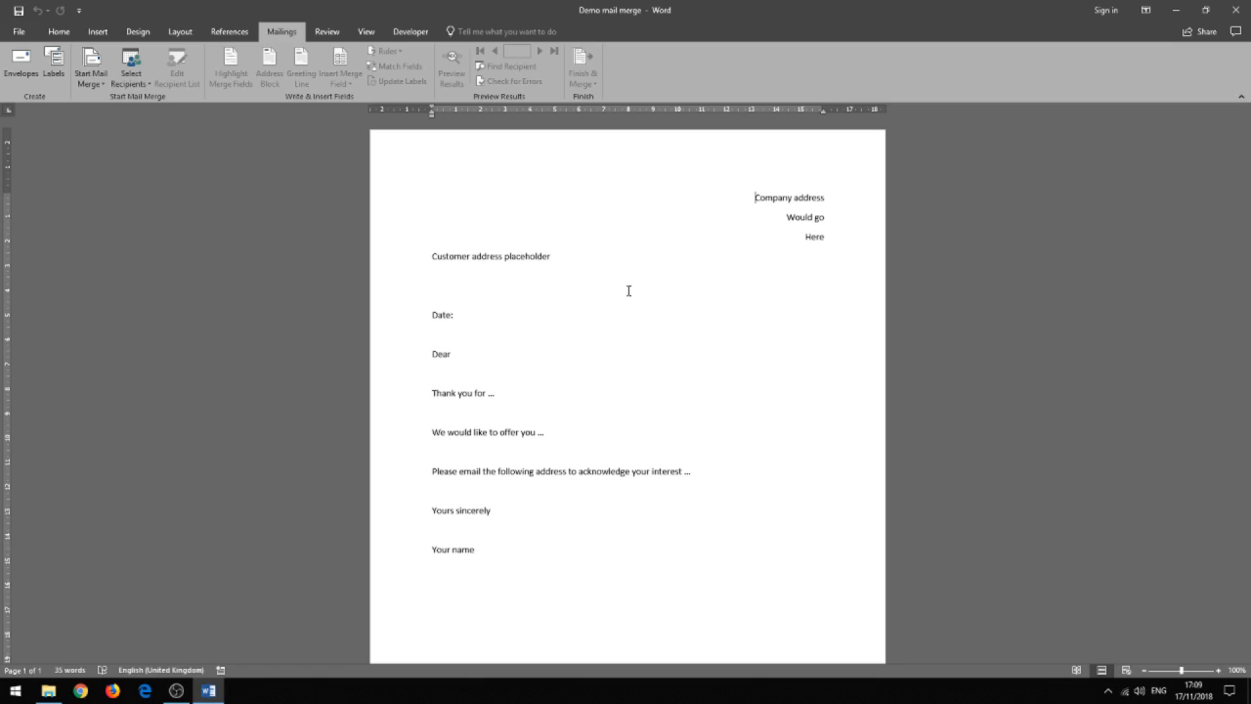
Step: Start the step-by-step mail merge wizard for letters, using the current document as the starting document
{"action": "left_click", "coordinate": [100, 84]}
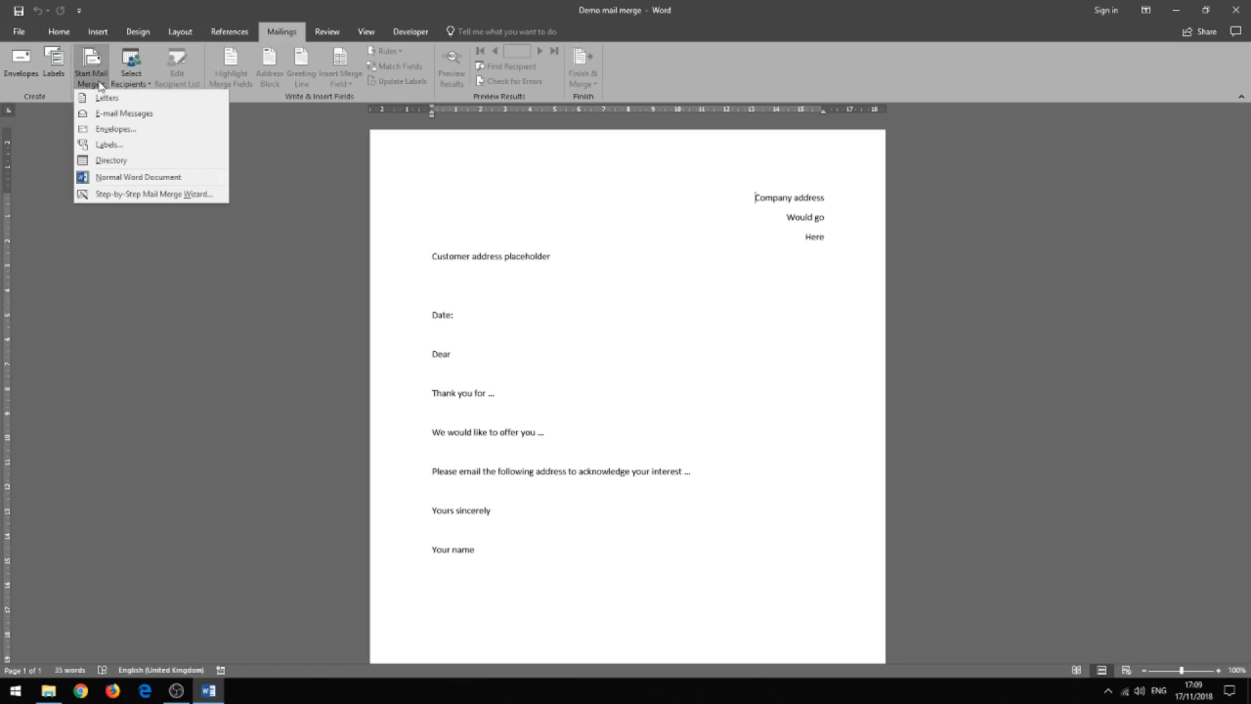
{"action": "left_click", "coordinate": [131, 194]}
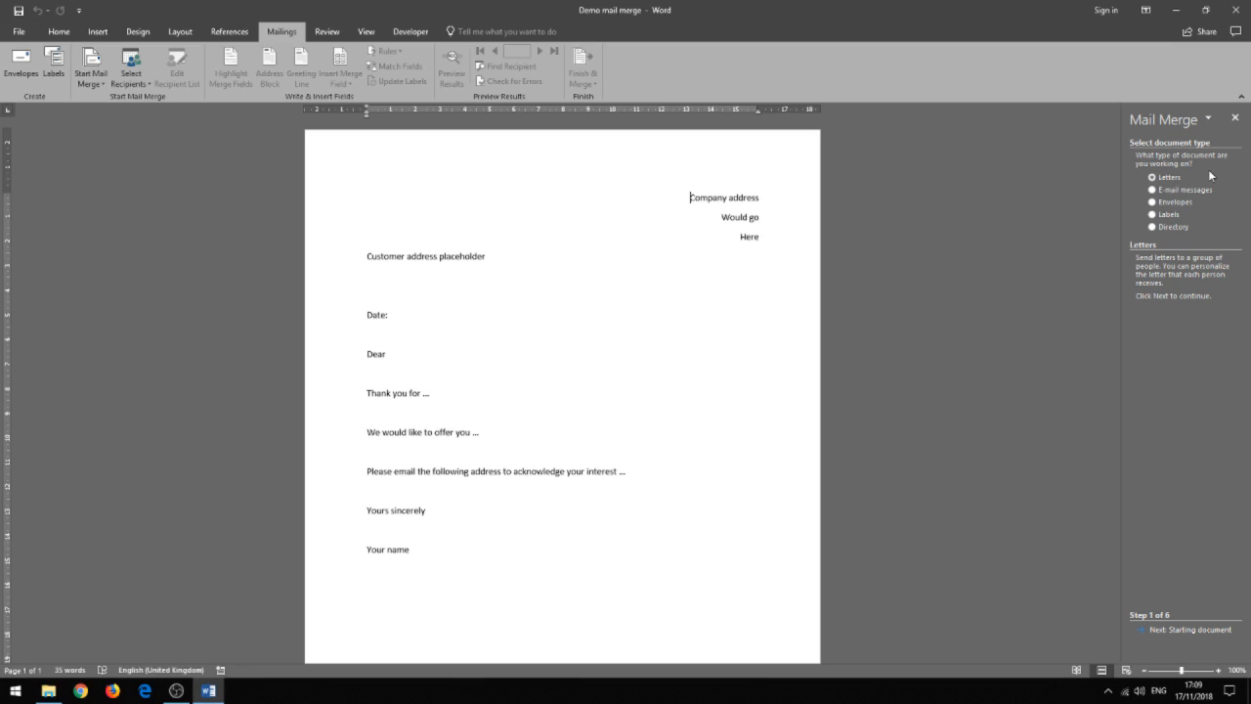
{"action": "left_click", "coordinate": [1152, 189]}
{"action": "left_click", "coordinate": [1152, 203]}
{"action": "left_click", "coordinate": [1152, 214]}
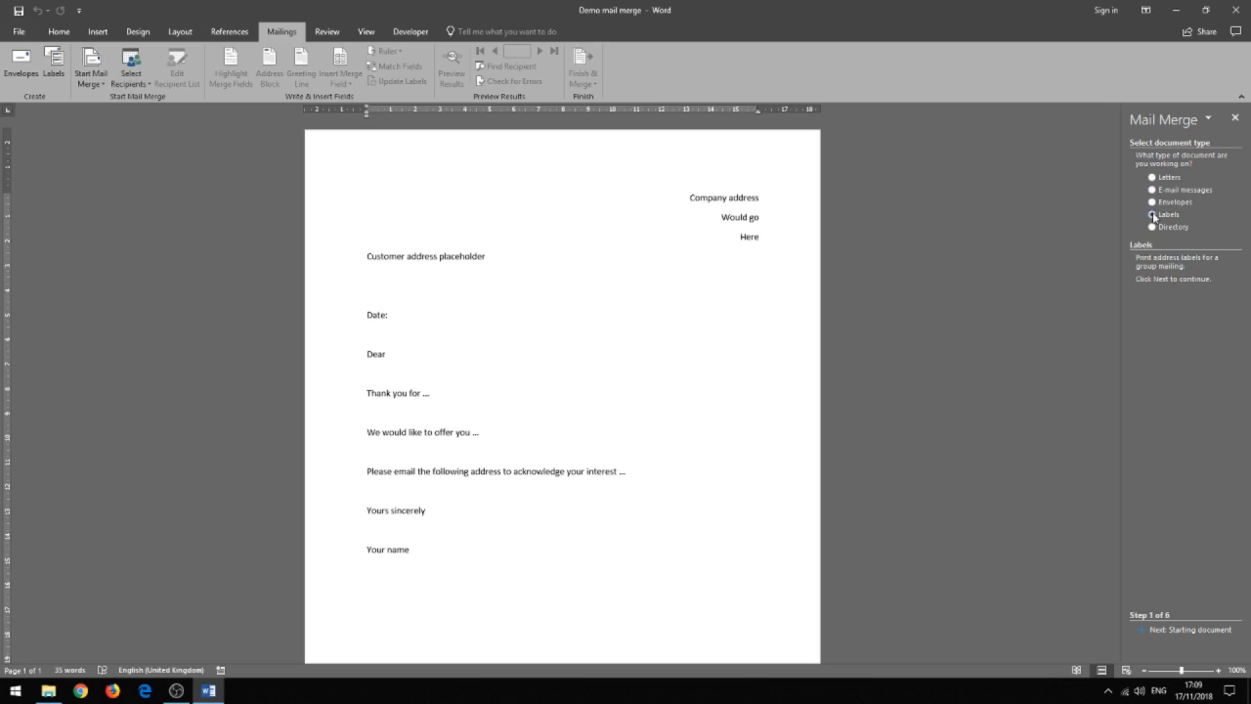
{"action": "left_click", "coordinate": [1152, 227]}
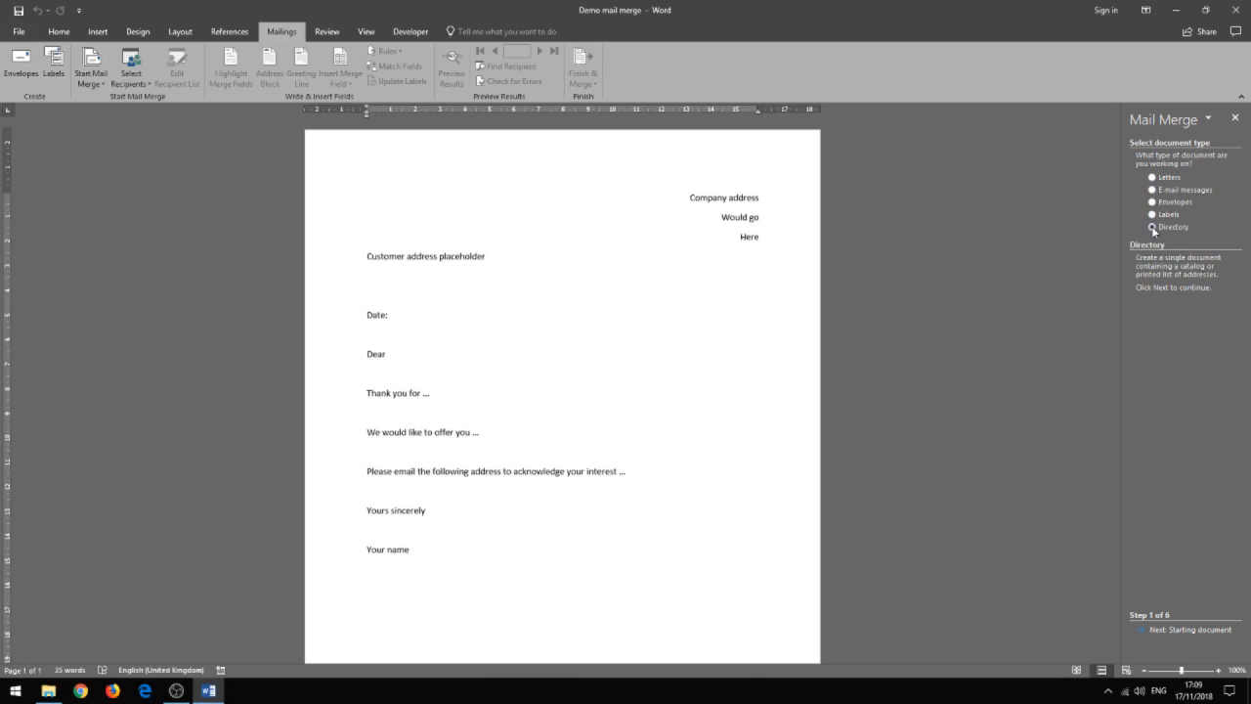
{"action": "left_click", "coordinate": [1153, 177]}
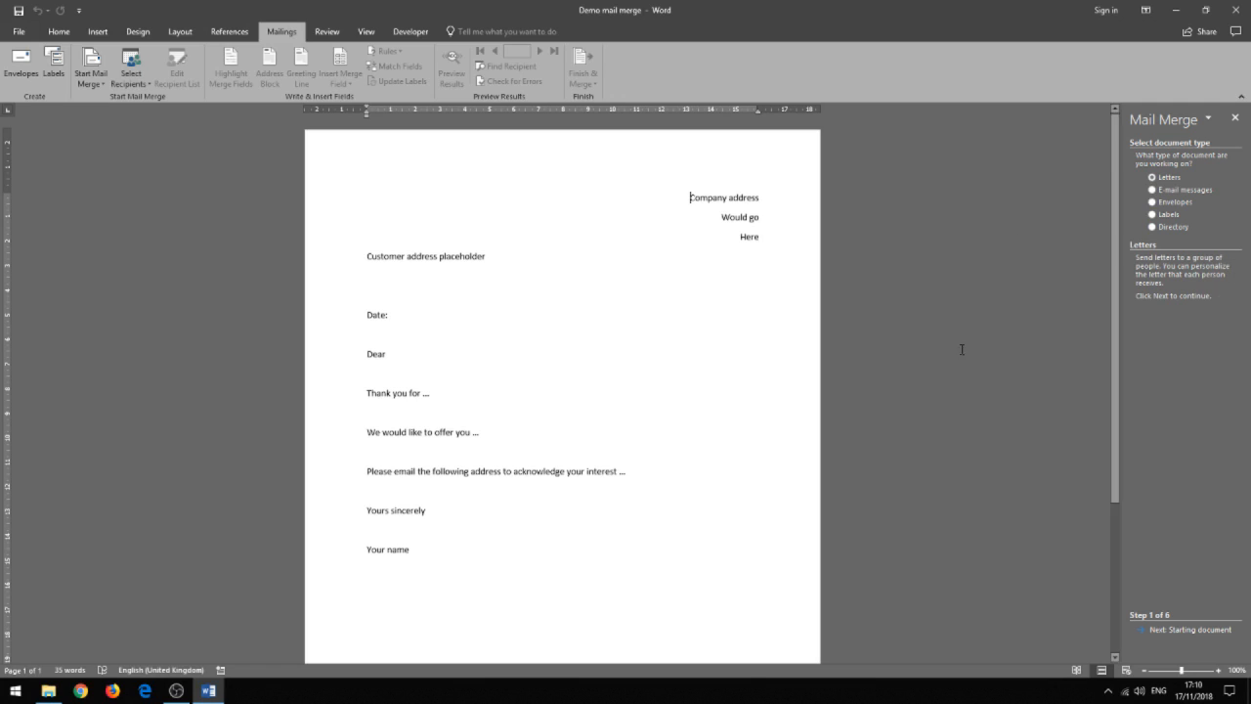
{"action": "left_click", "coordinate": [1208, 631]}
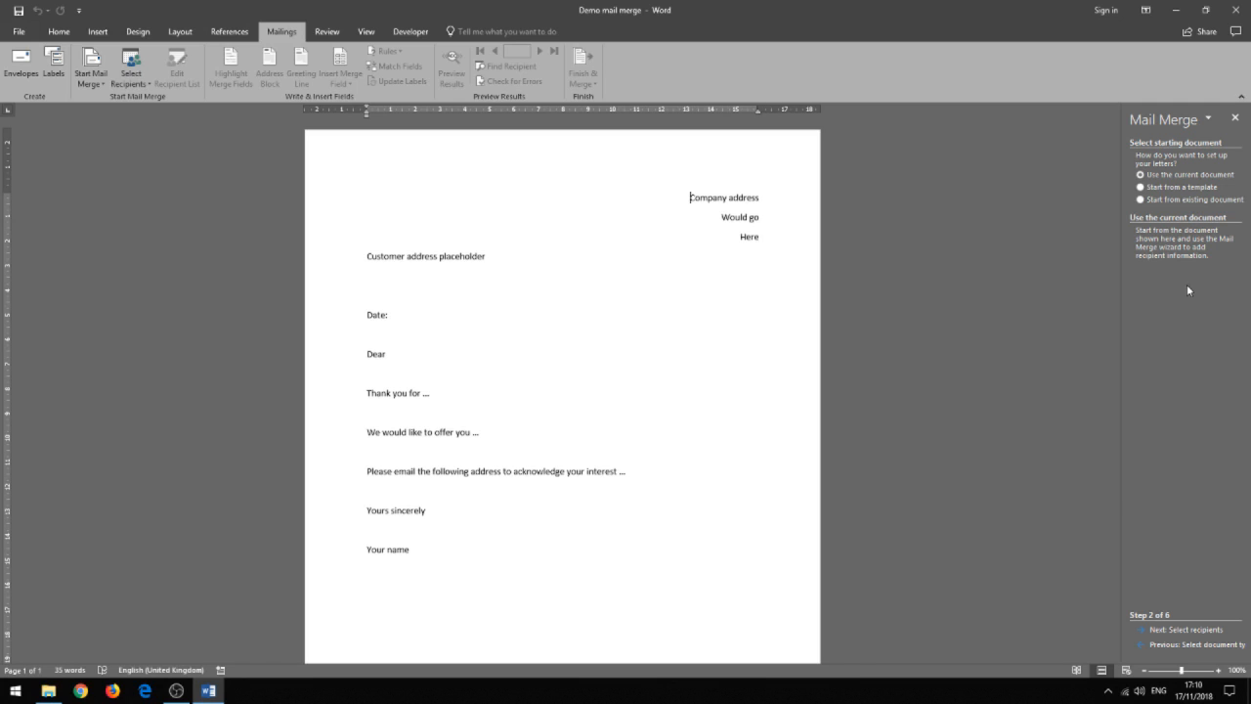
{"action": "left_click", "coordinate": [1187, 634]}
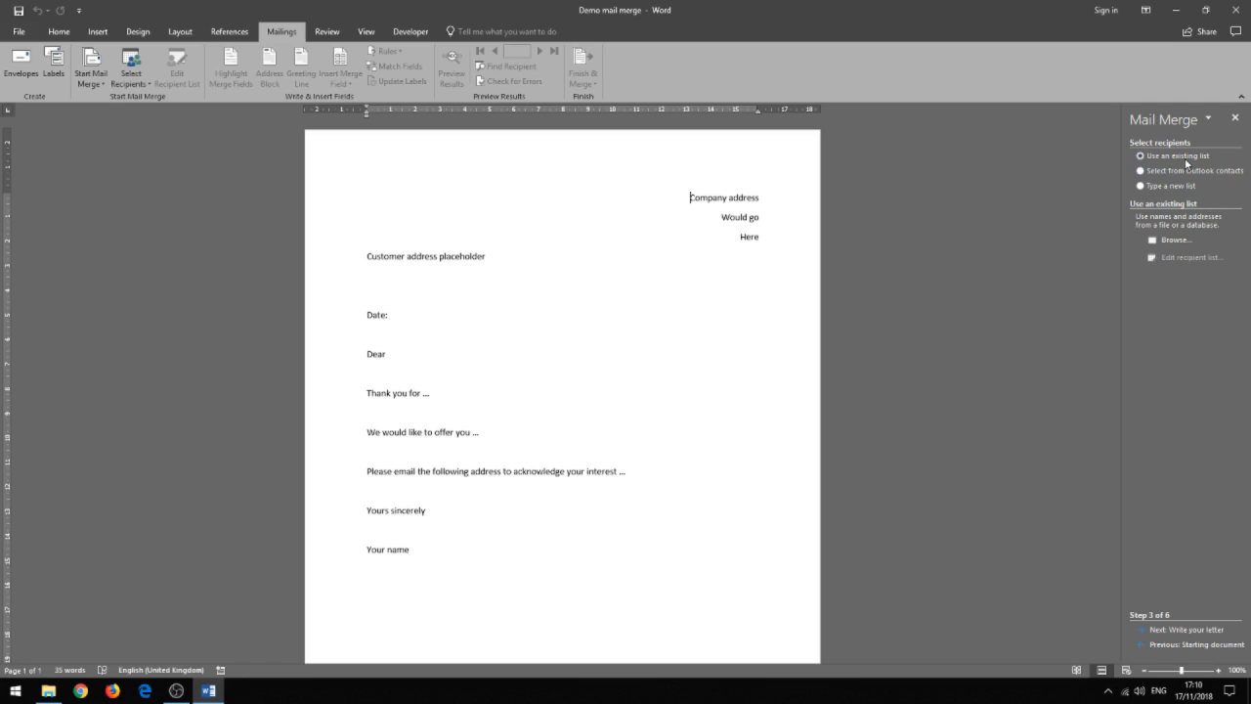
Step: Load the Customers for Mail Merge text document as the existing recipient list and continue to writing the letter
{"action": "left_click", "coordinate": [1178, 243]}
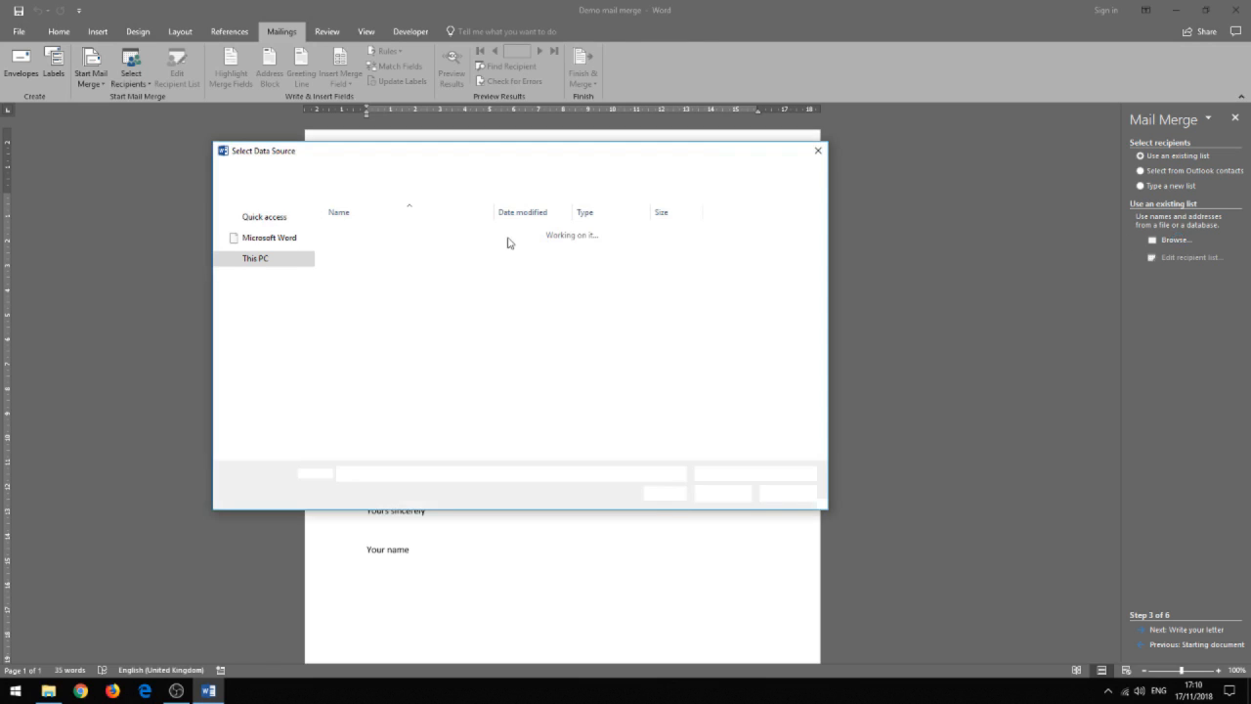
{"action": "left_click", "coordinate": [382, 258]}
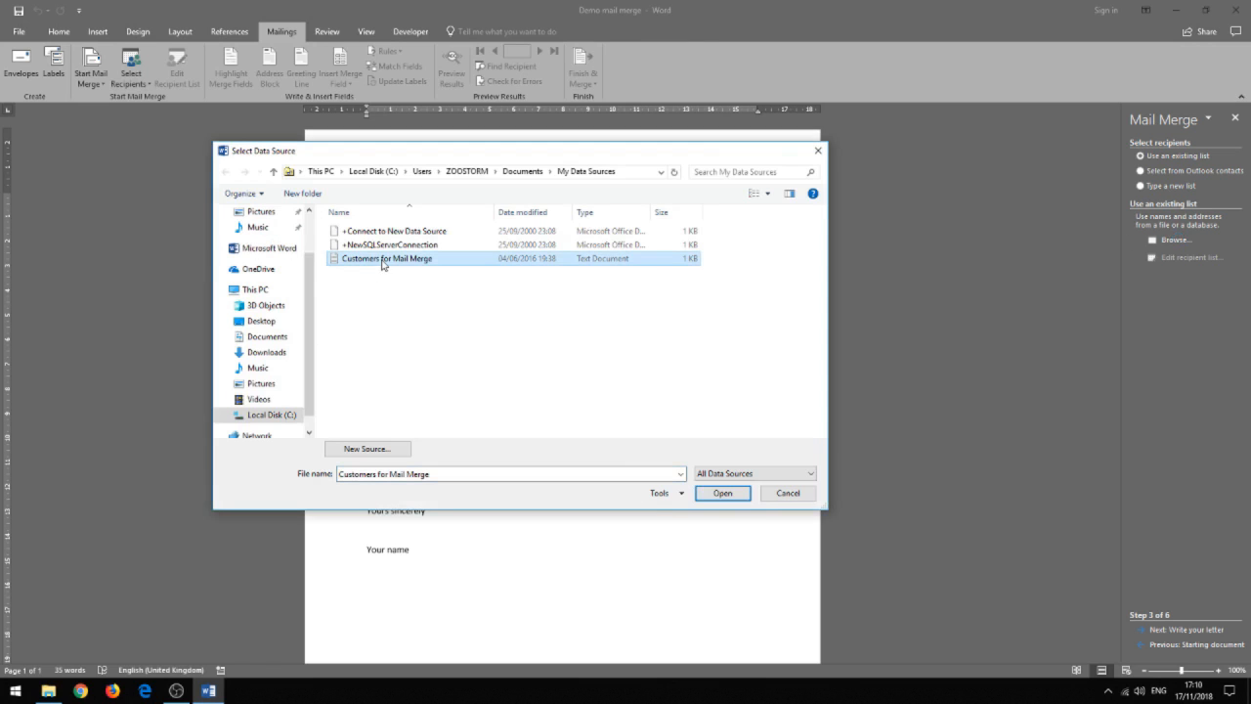
{"action": "left_click", "coordinate": [727, 495]}
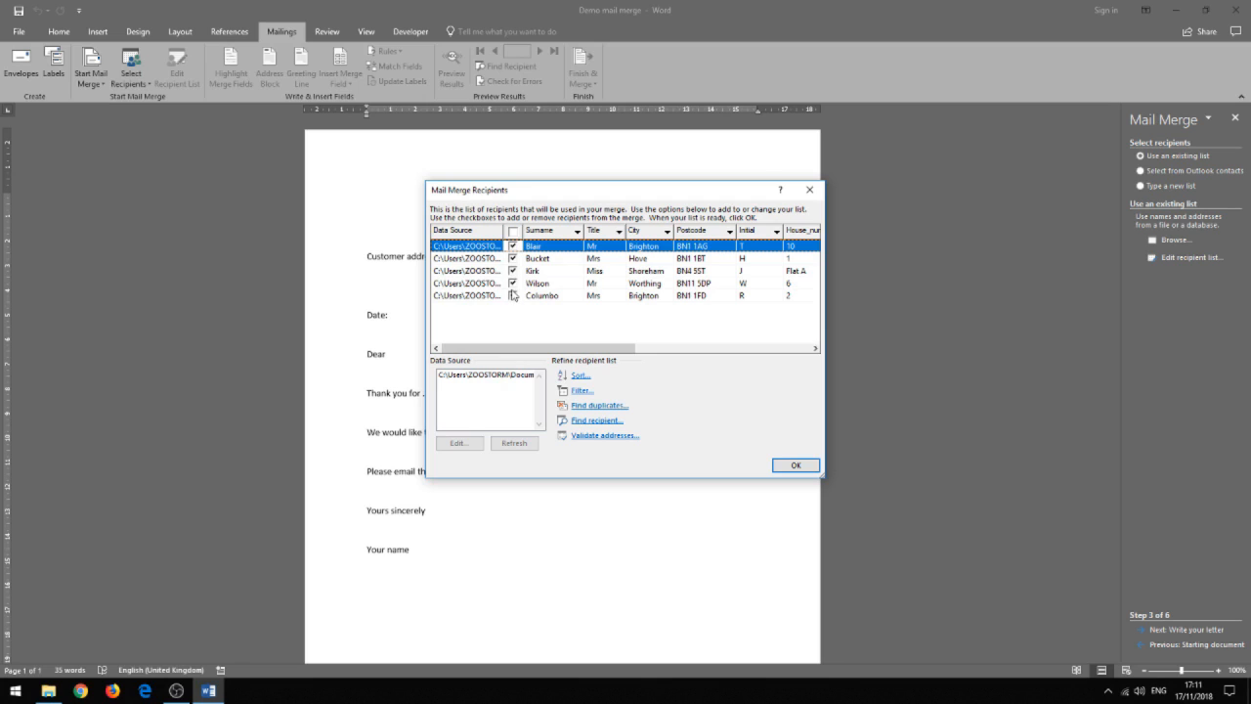
{"action": "left_click", "coordinate": [513, 295]}
{"action": "left_click", "coordinate": [787, 466]}
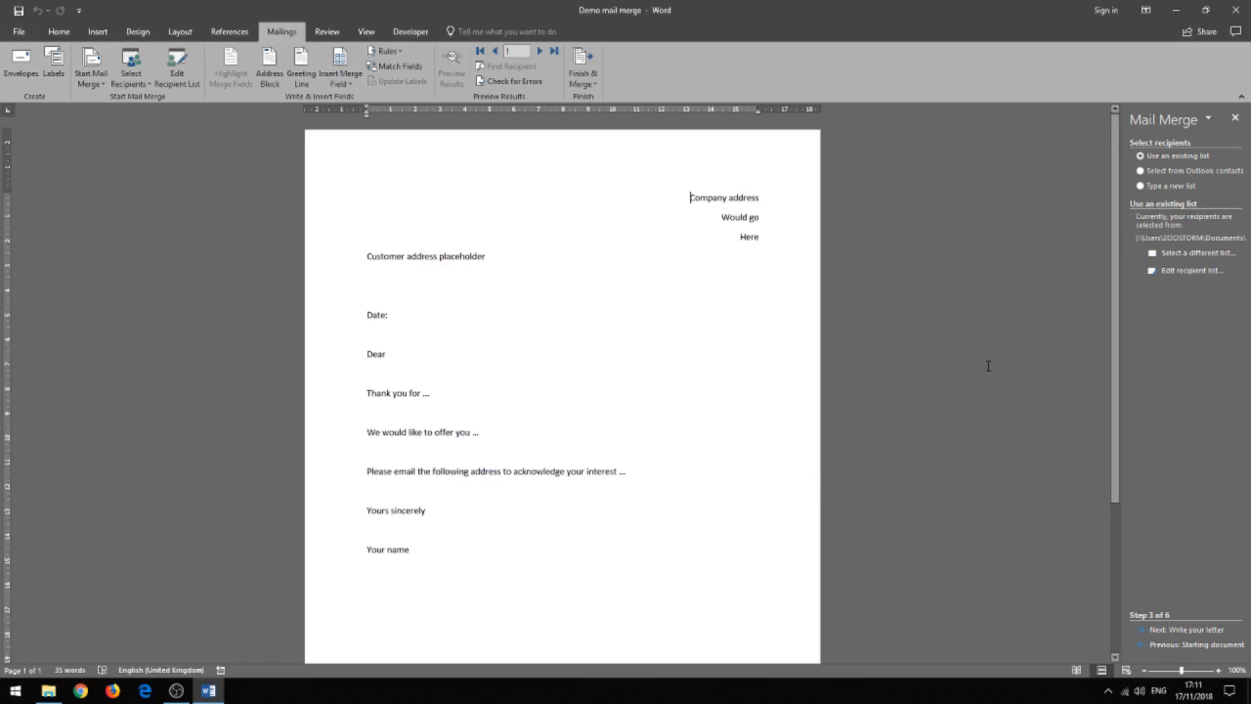
{"action": "left_click", "coordinate": [1199, 630]}
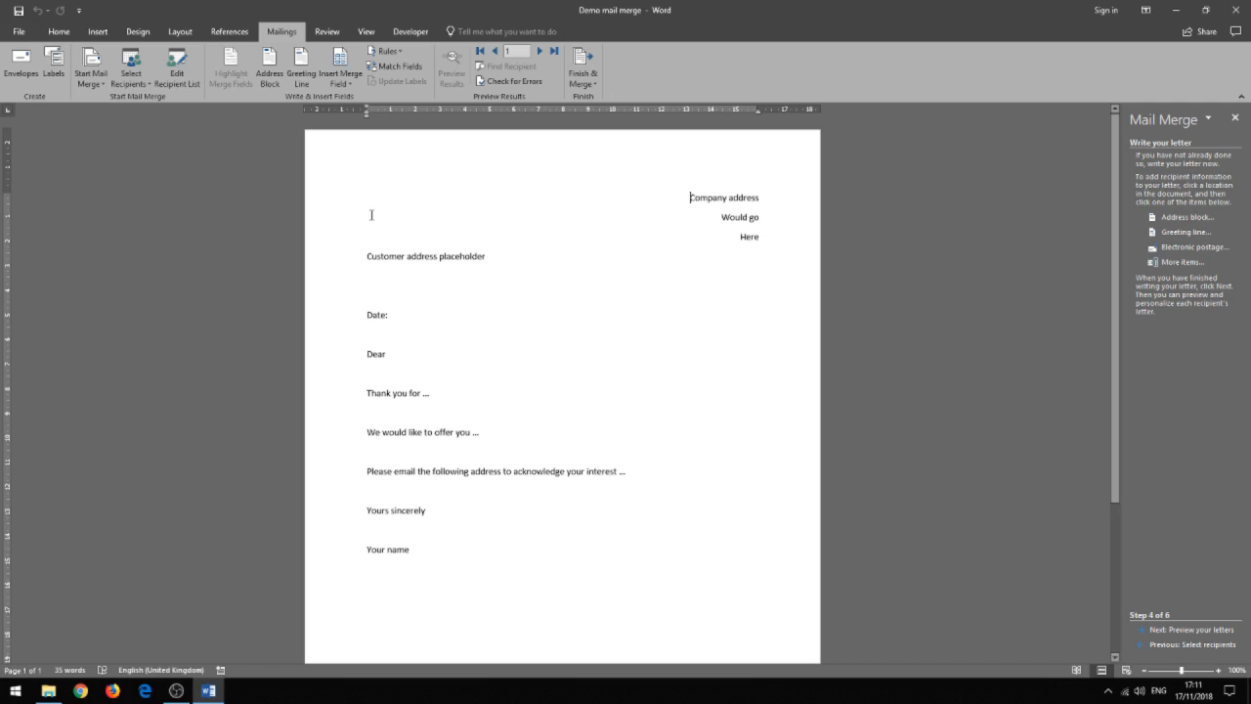
Step: Insert an address block with the recipient's name and postal address at the customer address placeholder
{"action": "left_click_drag", "start_coordinate": [494, 256], "coordinate": [381, 262]}
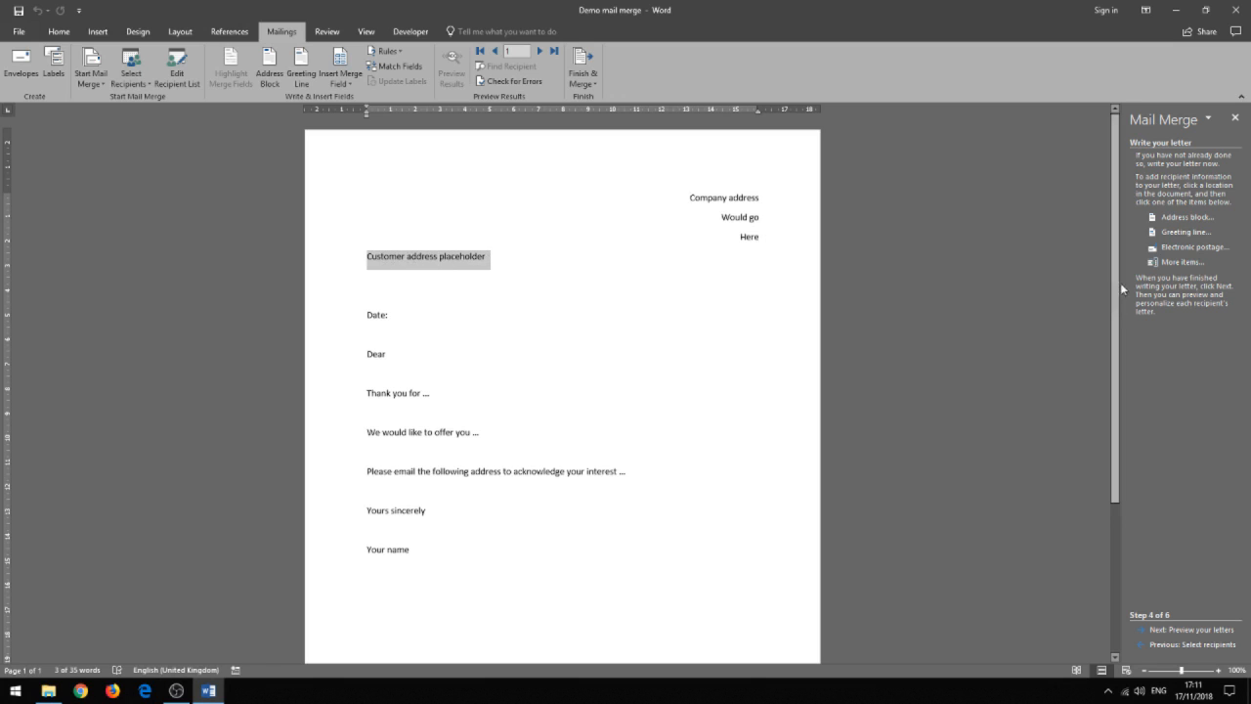
{"action": "left_click", "coordinate": [1186, 217]}
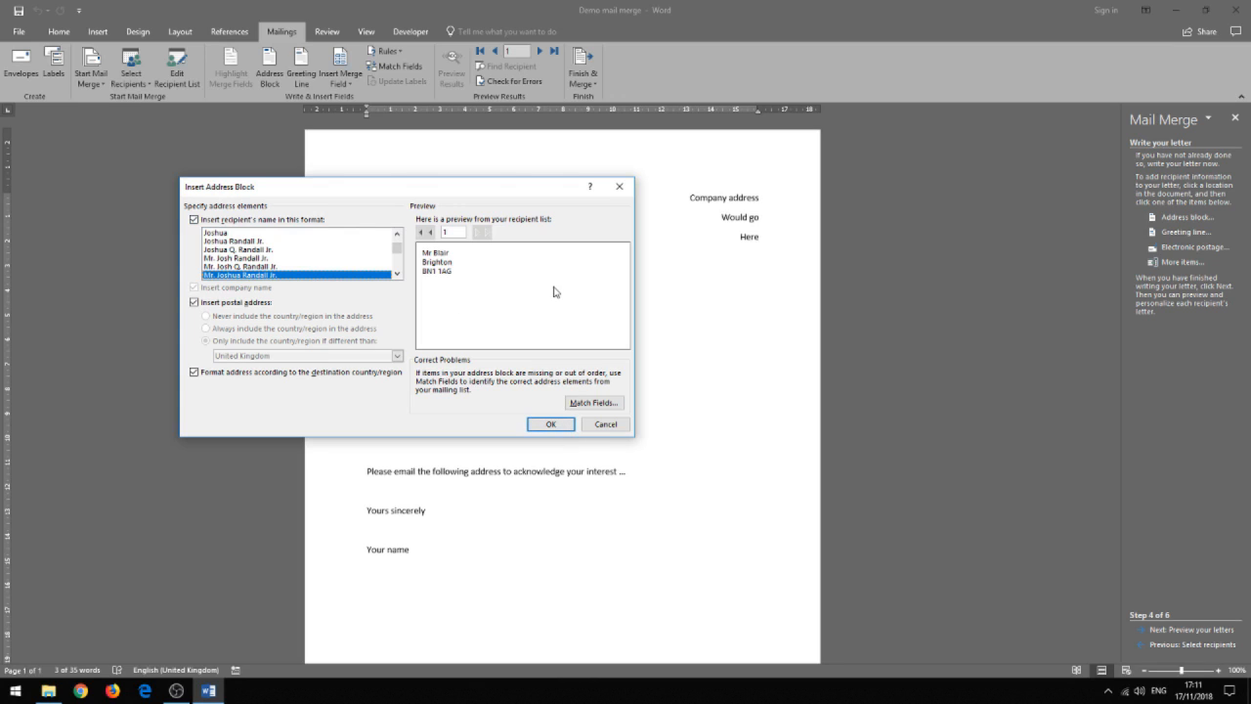
{"action": "left_click", "coordinate": [563, 430]}
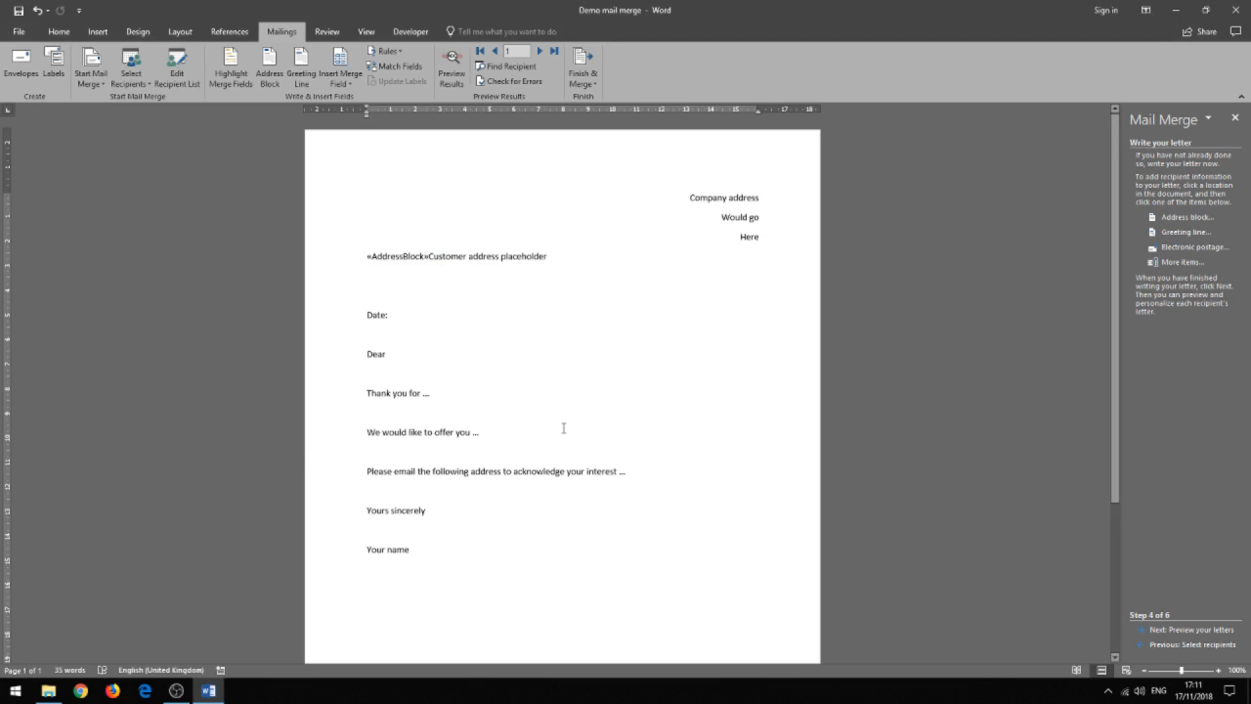
Step: Delete the customer address placeholder text and the address block field from the letter
{"action": "left_click", "coordinate": [561, 256]}
{"action": "key", "text": "BackSpace"}
{"action": "key", "text": "BackSpace"}
{"action": "key", "text": "BackSpace"}
{"action": "key", "text": "BackSpace"}
{"action": "key", "text": "BackSpace"}
{"action": "key", "text": "BackSpace"}
{"action": "key", "text": "BackSpace"}
{"action": "key", "text": "BackSpace"}
{"action": "key", "text": "BackSpace"}
{"action": "key", "text": "BackSpace"}
{"action": "key", "text": "BackSpace"}
{"action": "key", "text": "BackSpace"}
{"action": "key", "text": "BackSpace"}
{"action": "key", "text": "BackSpace"}
{"action": "key", "text": "BackSpace"}
{"action": "key", "text": "BackSpace"}
{"action": "key", "text": "BackSpace"}
{"action": "key", "text": "BackSpace"}
{"action": "key", "text": "BackSpace"}
{"action": "key", "text": "BackSpace"}
{"action": "key", "text": "BackSpace"}
{"action": "key", "text": "BackSpace"}
{"action": "key", "text": "BackSpace"}
{"action": "key", "text": "BackSpace"}
{"action": "key", "text": "BackSpace"}
{"action": "key", "text": "BackSpace"}
{"action": "double_click", "coordinate": [430, 257]}
{"action": "left_click", "coordinate": [440, 263]}
{"action": "key", "text": "BackSpace"}
{"action": "key", "text": "BackSpace"}
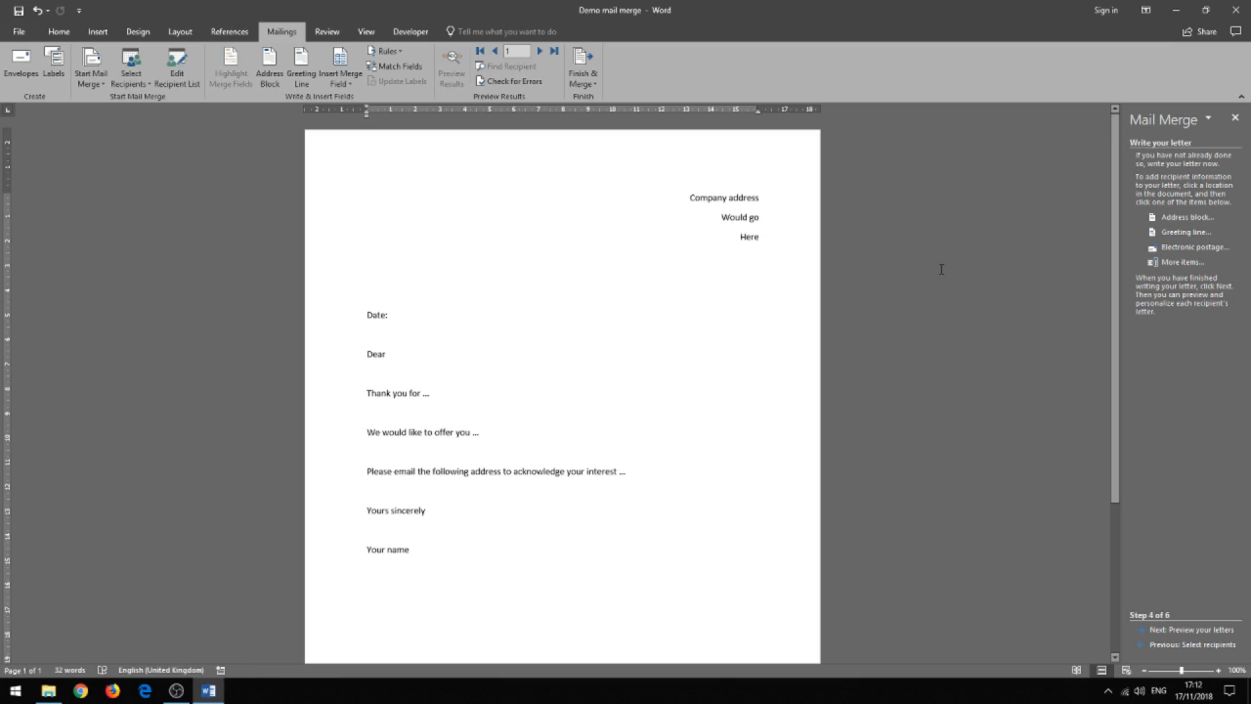
Step: Insert a single House_number merge field followed by a space on the emptied customer address line
{"action": "left_click", "coordinate": [1182, 262]}
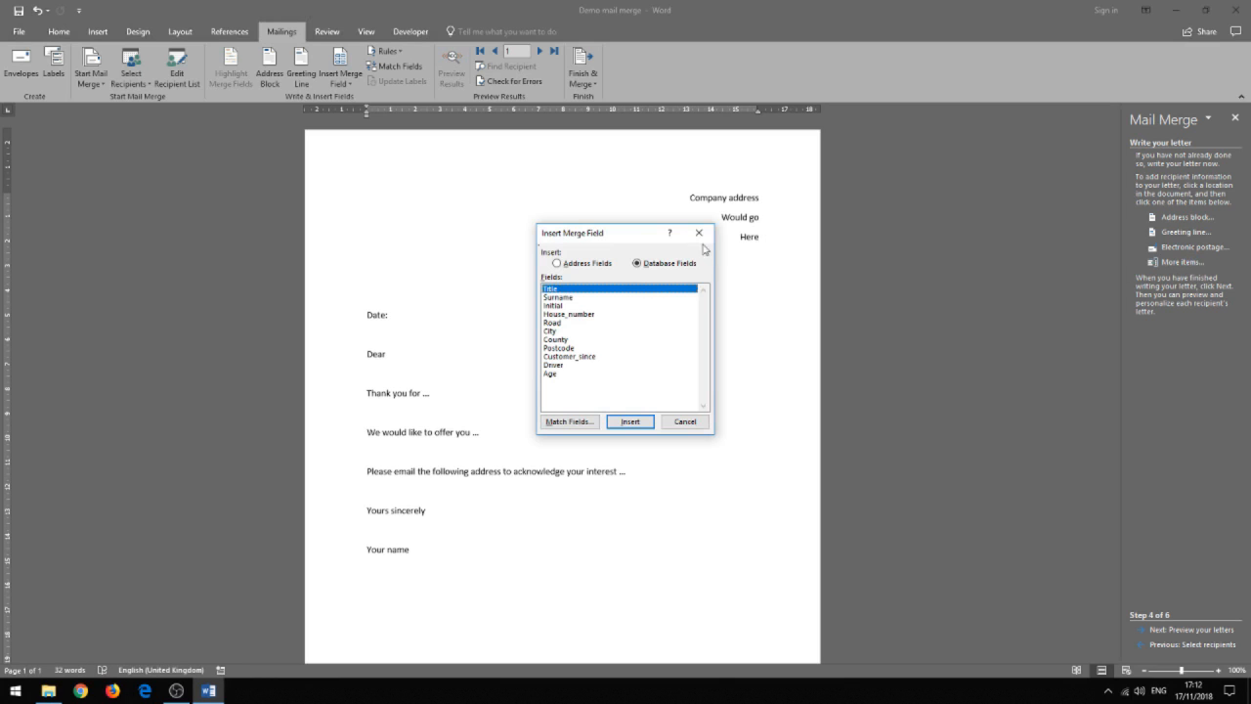
{"action": "left_click", "coordinate": [571, 315]}
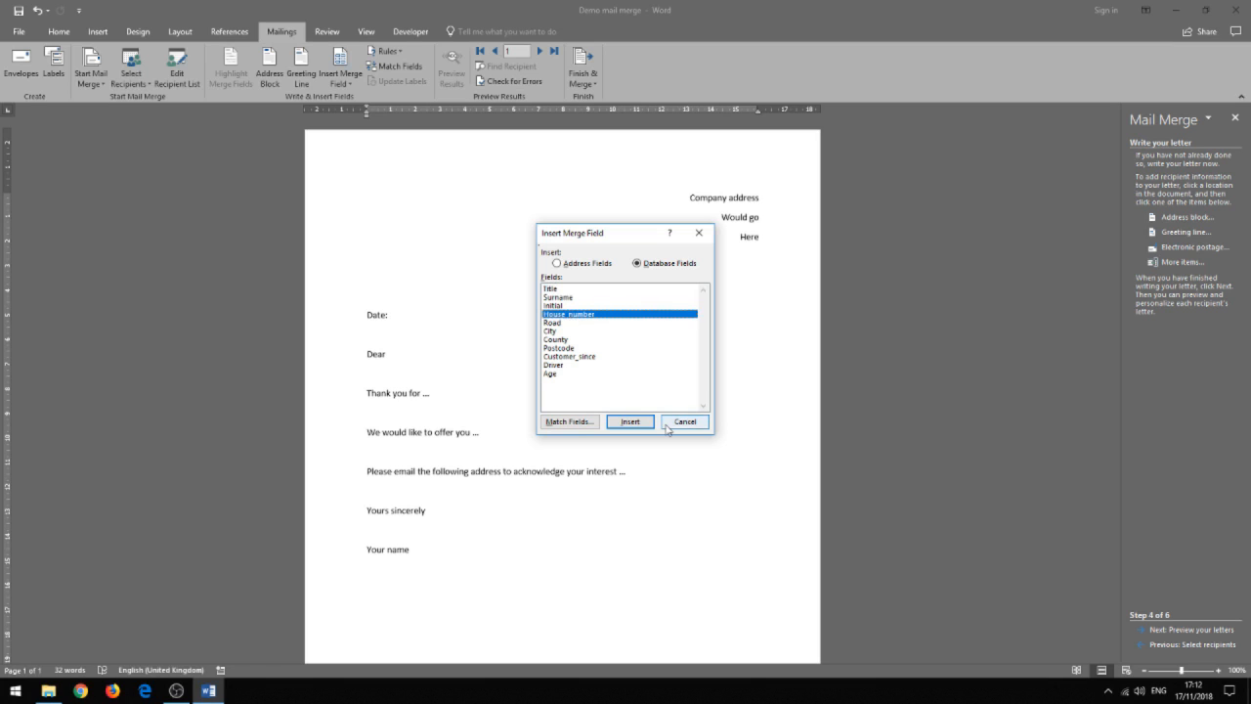
{"action": "left_click", "coordinate": [630, 422]}
{"action": "key", "text": "Return"}
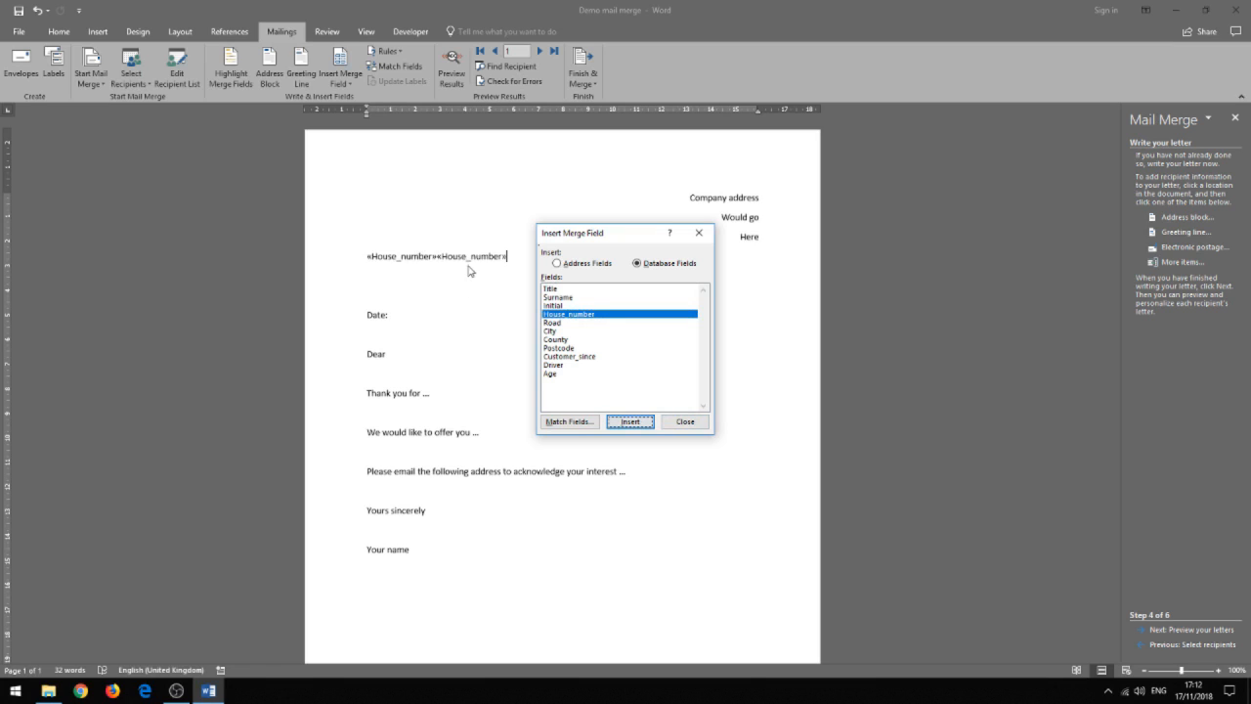
{"action": "left_click", "coordinate": [687, 421]}
{"action": "key", "text": "BackSpace"}
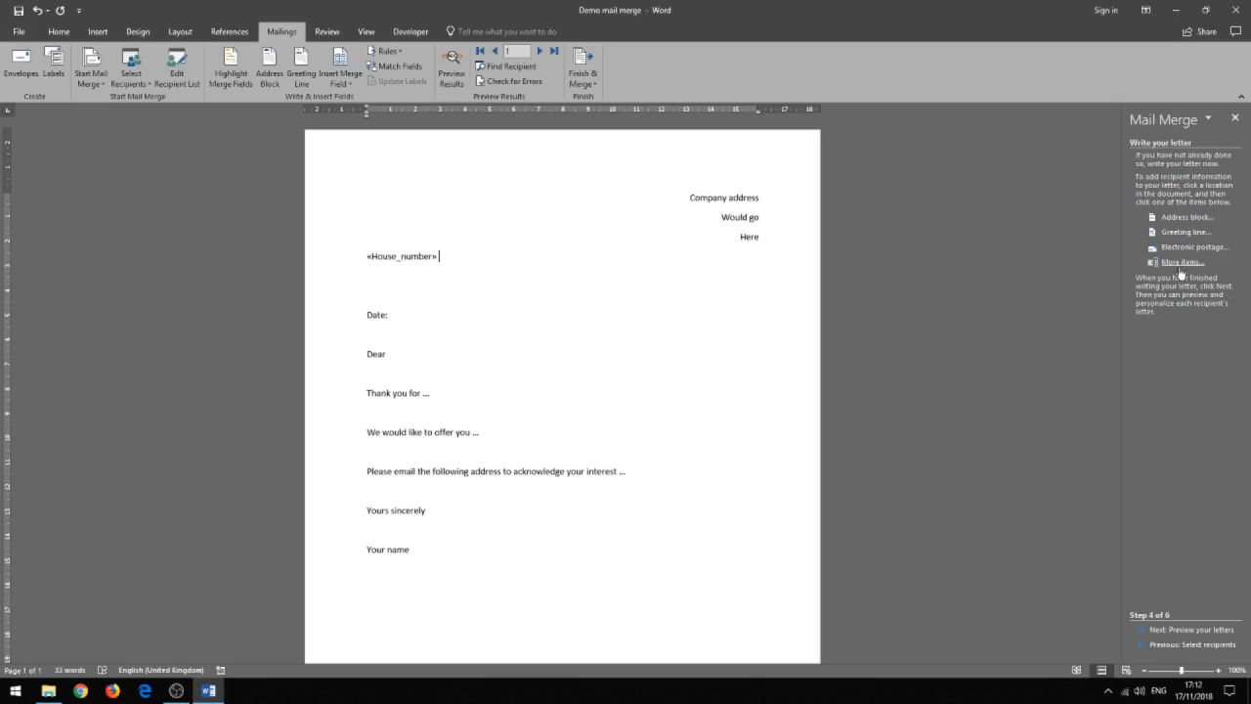
Step: Insert the Road merge field after House_number on the first customer address line
{"action": "left_click", "coordinate": [1180, 262]}
{"action": "left_click", "coordinate": [557, 323]}
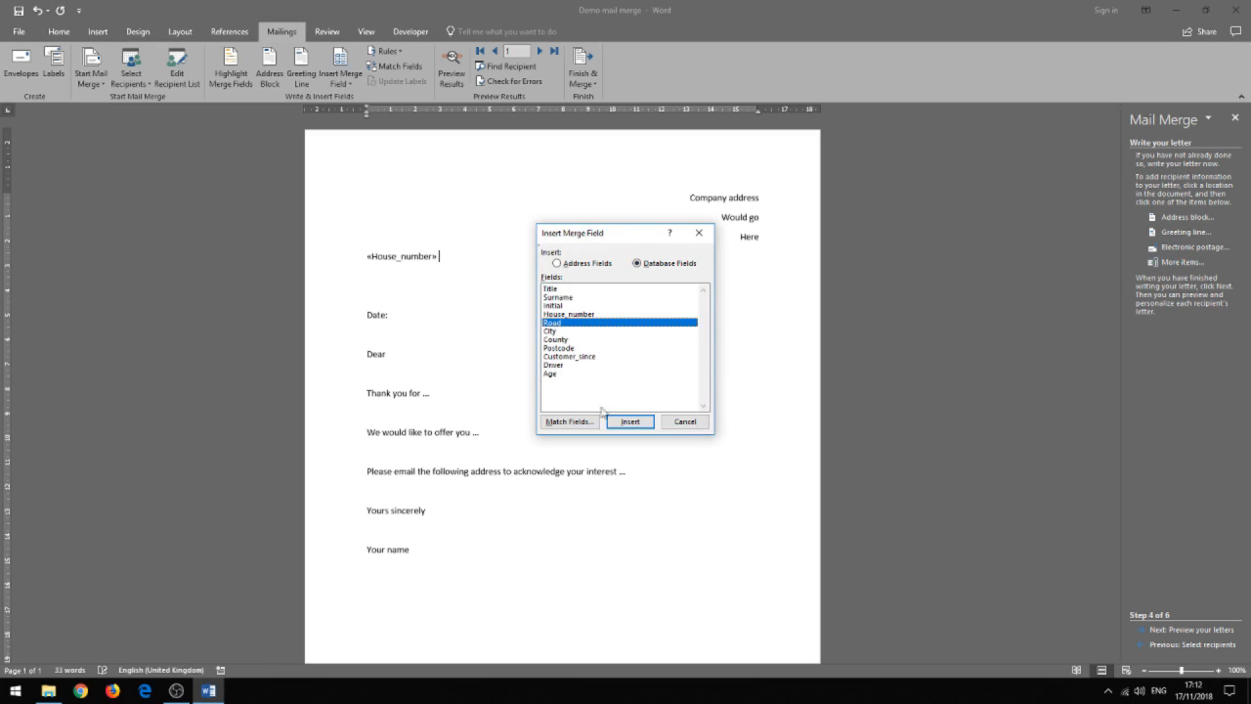
{"action": "left_click", "coordinate": [644, 426]}
{"action": "left_click", "coordinate": [687, 425]}
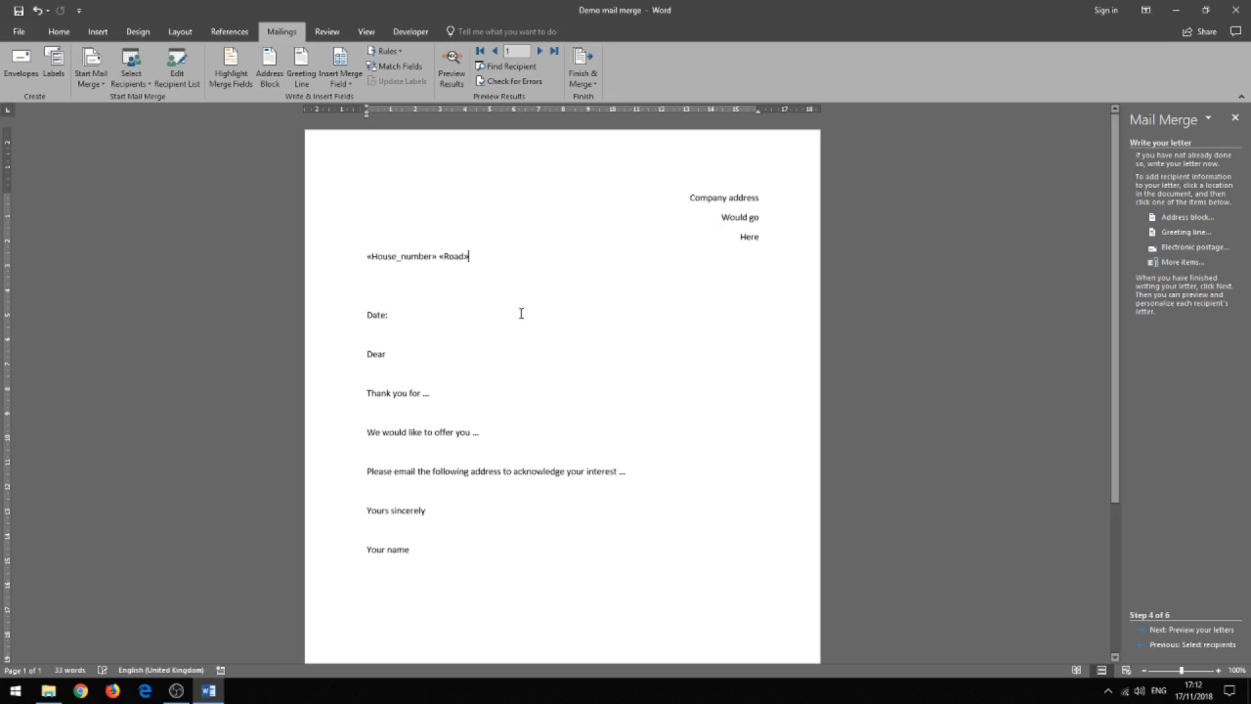
Step: Insert the City merge field on the line directly below House_number and Road, removing the extra blank line
{"action": "key", "text": "Return"}
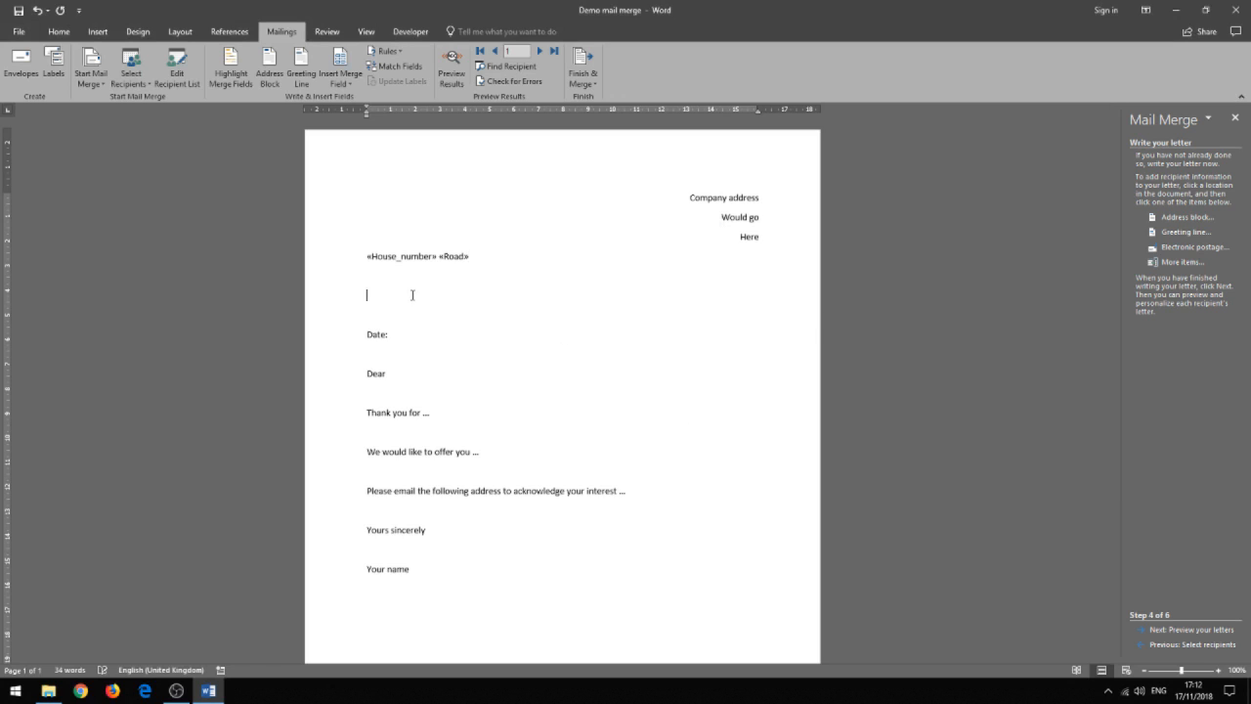
{"action": "key", "text": "Delete"}
{"action": "left_click", "coordinate": [1180, 263]}
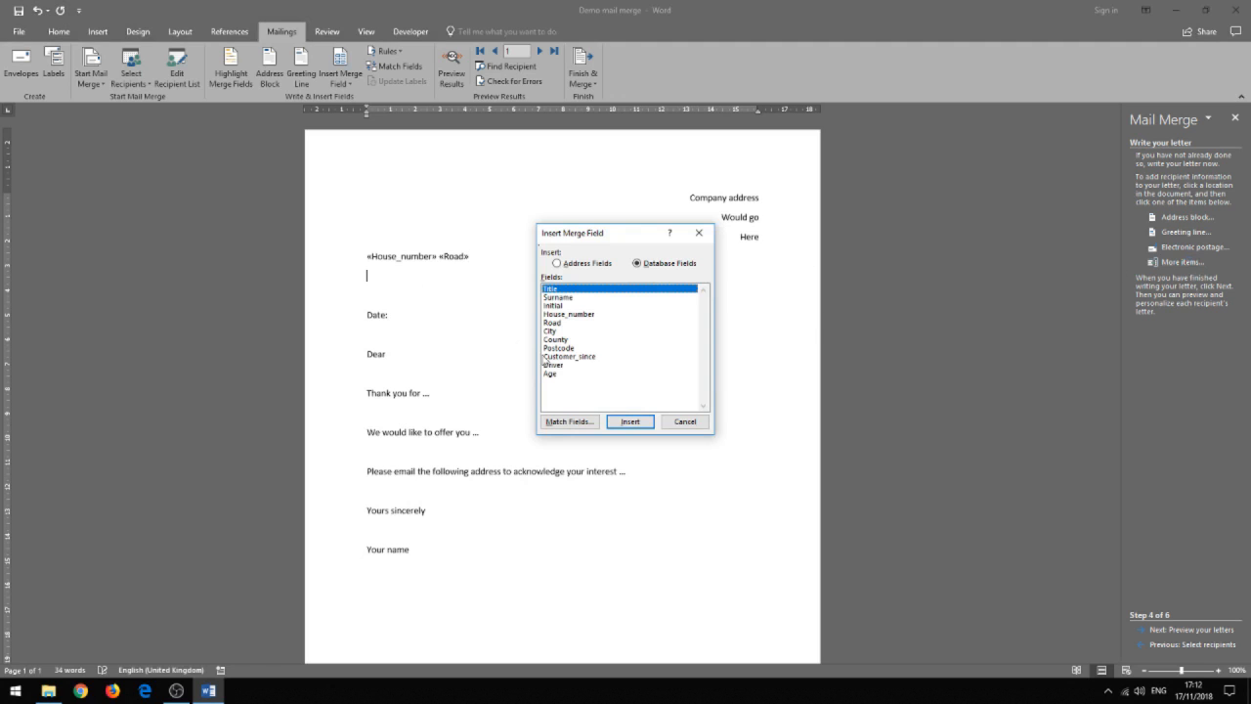
{"action": "left_click", "coordinate": [554, 331]}
{"action": "left_click", "coordinate": [628, 422]}
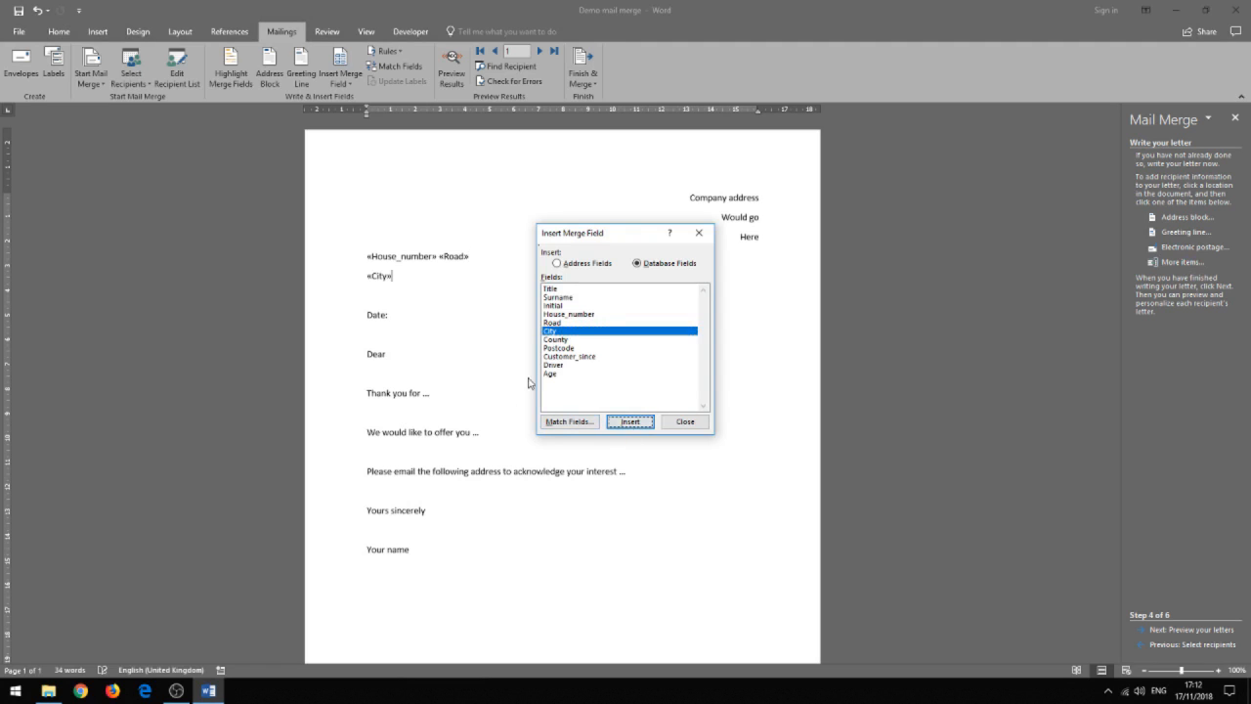
{"action": "left_click", "coordinate": [685, 422]}
Step: Insert the County merge field on a new line below City
{"action": "key", "text": "Return"}
{"action": "left_click", "coordinate": [1179, 263]}
{"action": "left_click", "coordinate": [559, 340]}
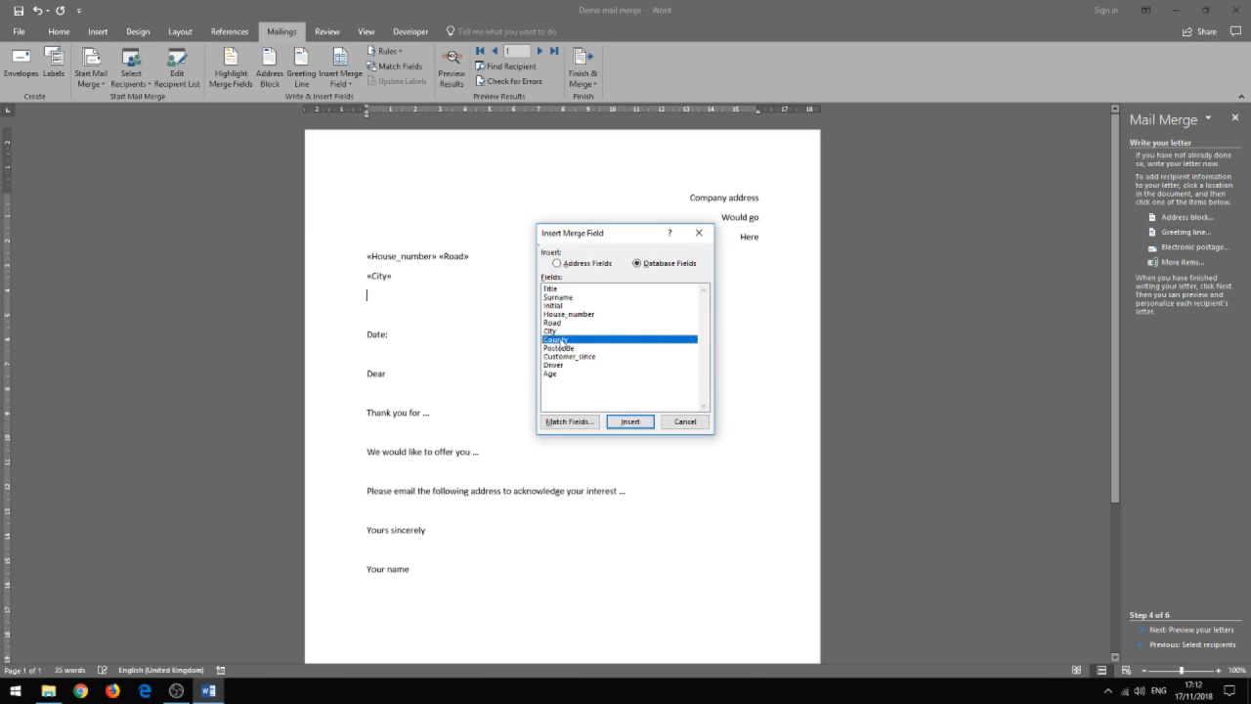
{"action": "left_click", "coordinate": [618, 422]}
{"action": "left_click", "coordinate": [681, 423]}
Step: Insert the Postcode merge field on a new line below County
{"action": "key", "text": "Return"}
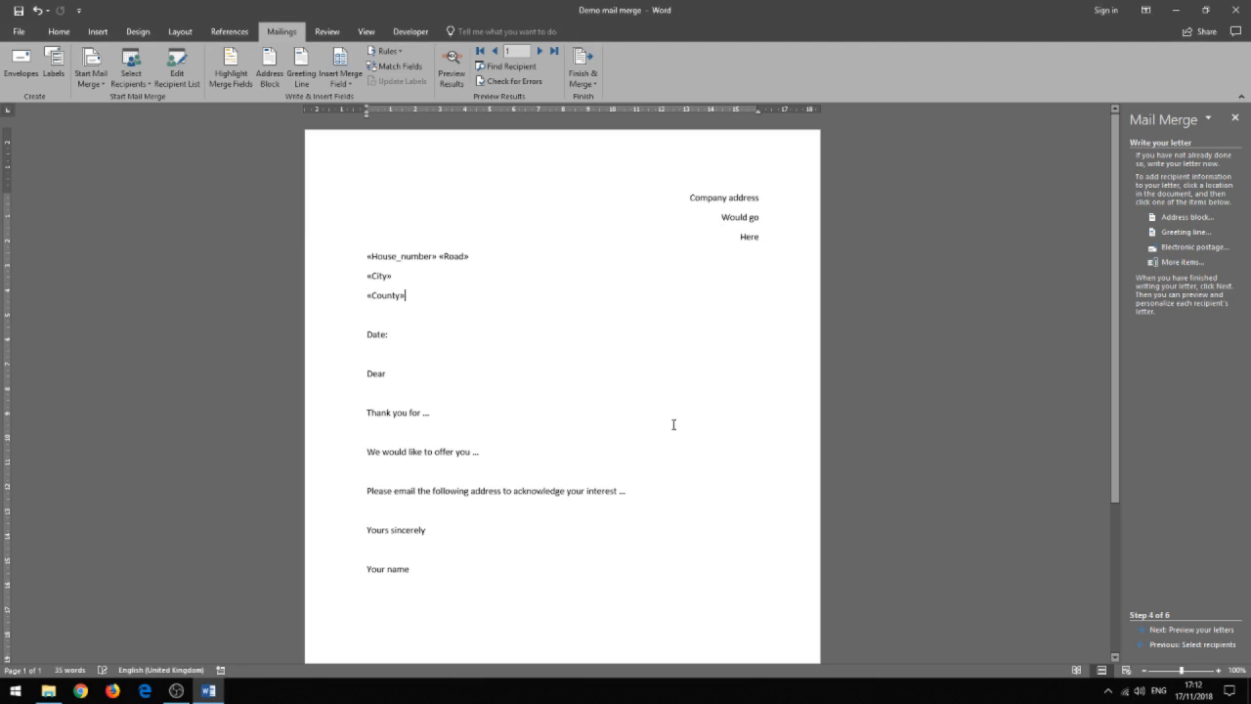
{"action": "left_click", "coordinate": [1183, 262]}
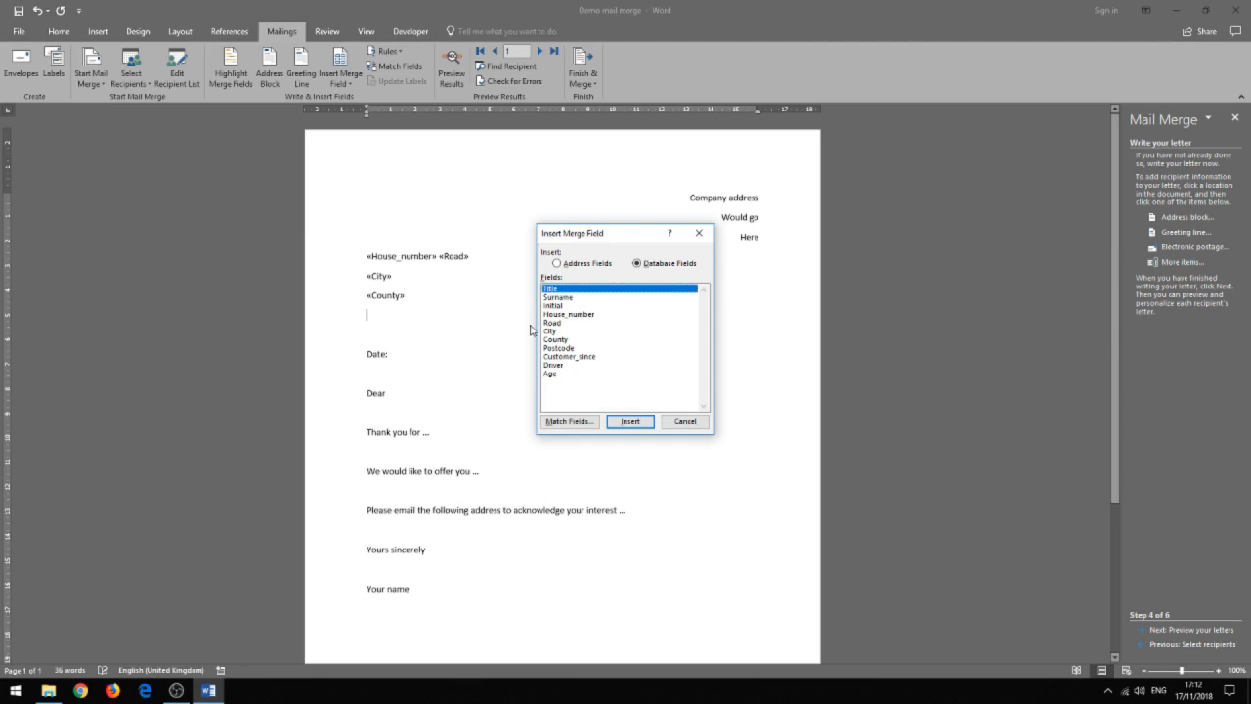
{"action": "left_click", "coordinate": [554, 349]}
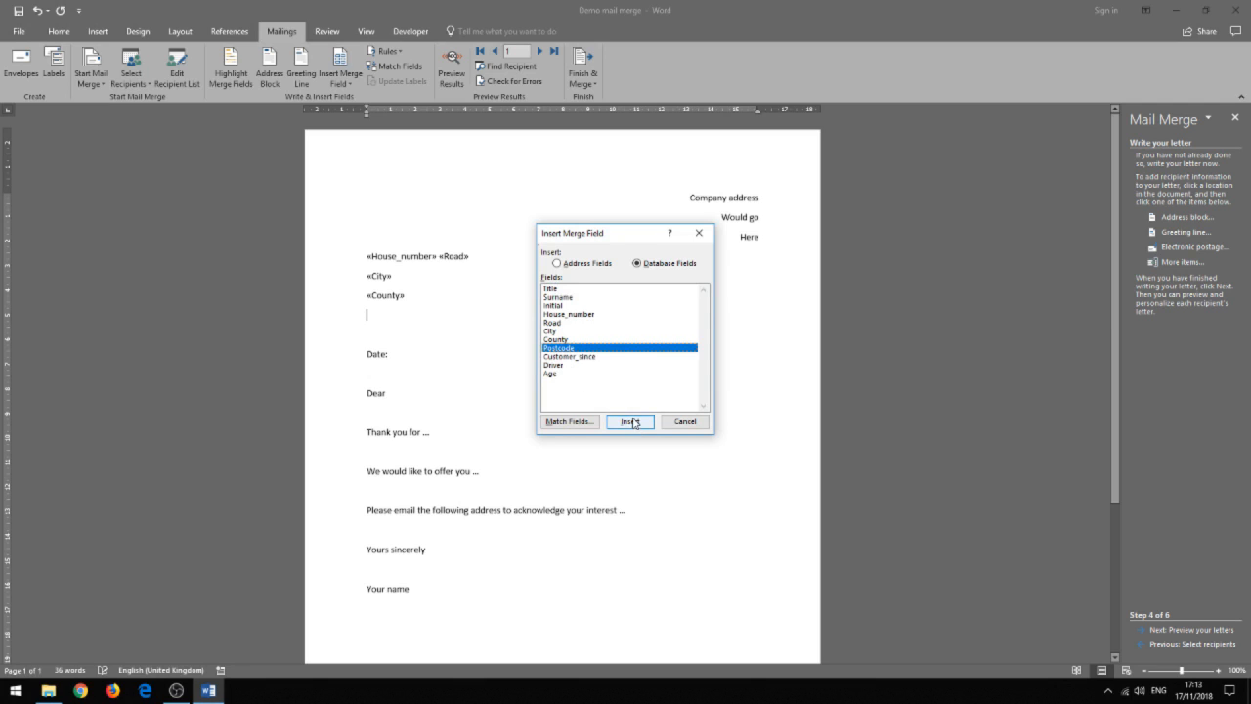
{"action": "left_click", "coordinate": [632, 423]}
{"action": "left_click", "coordinate": [681, 422]}
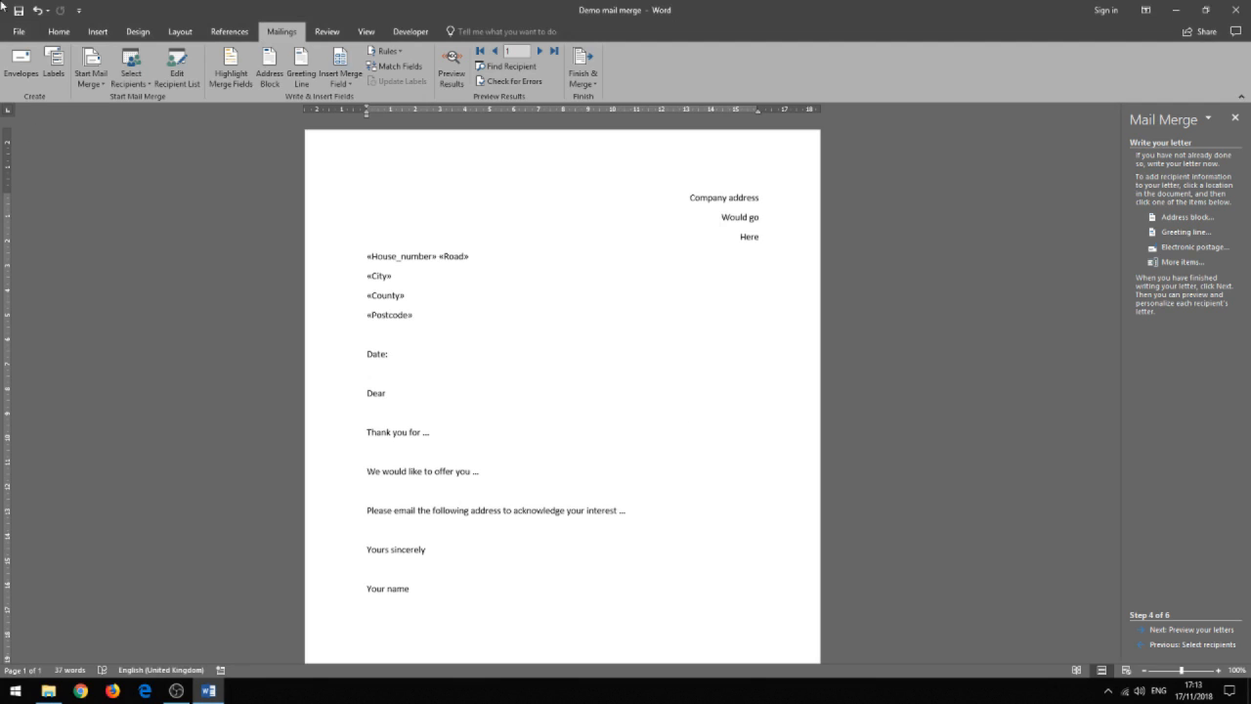
Step: Insert an automatically updating date after "Date:" in the 17 November 2018 format
{"action": "left_click", "coordinate": [97, 33]}
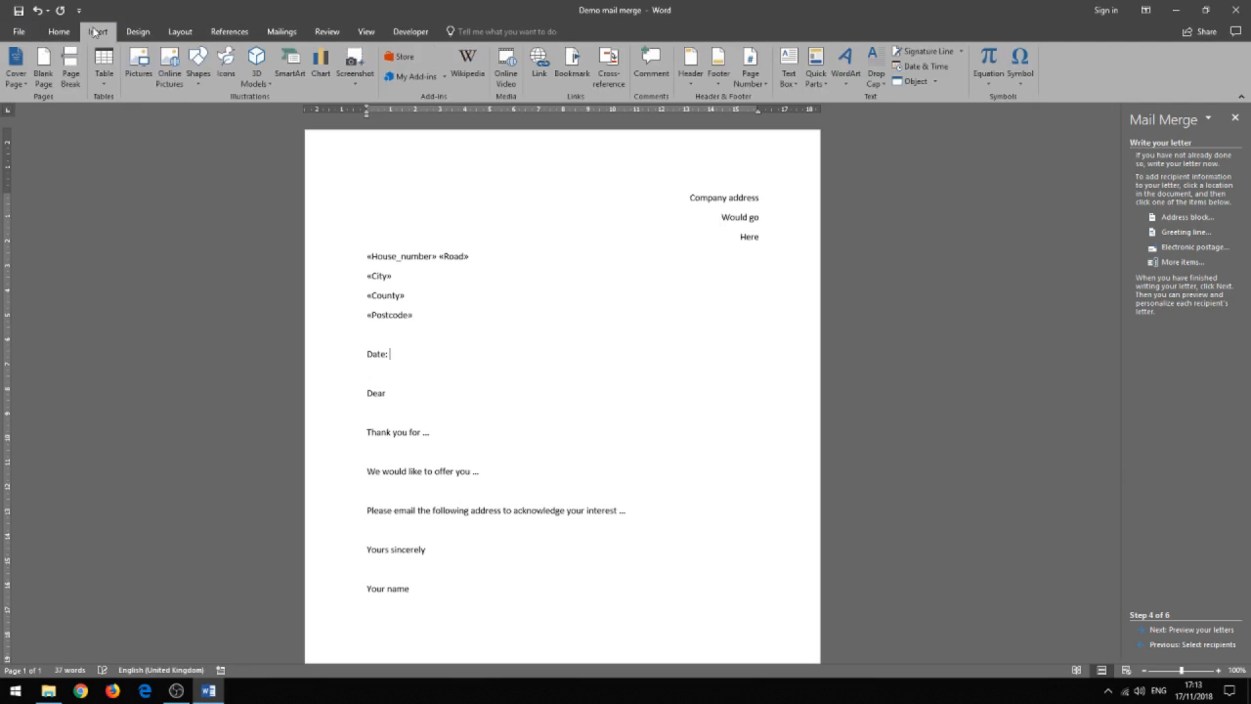
{"action": "left_click", "coordinate": [926, 67]}
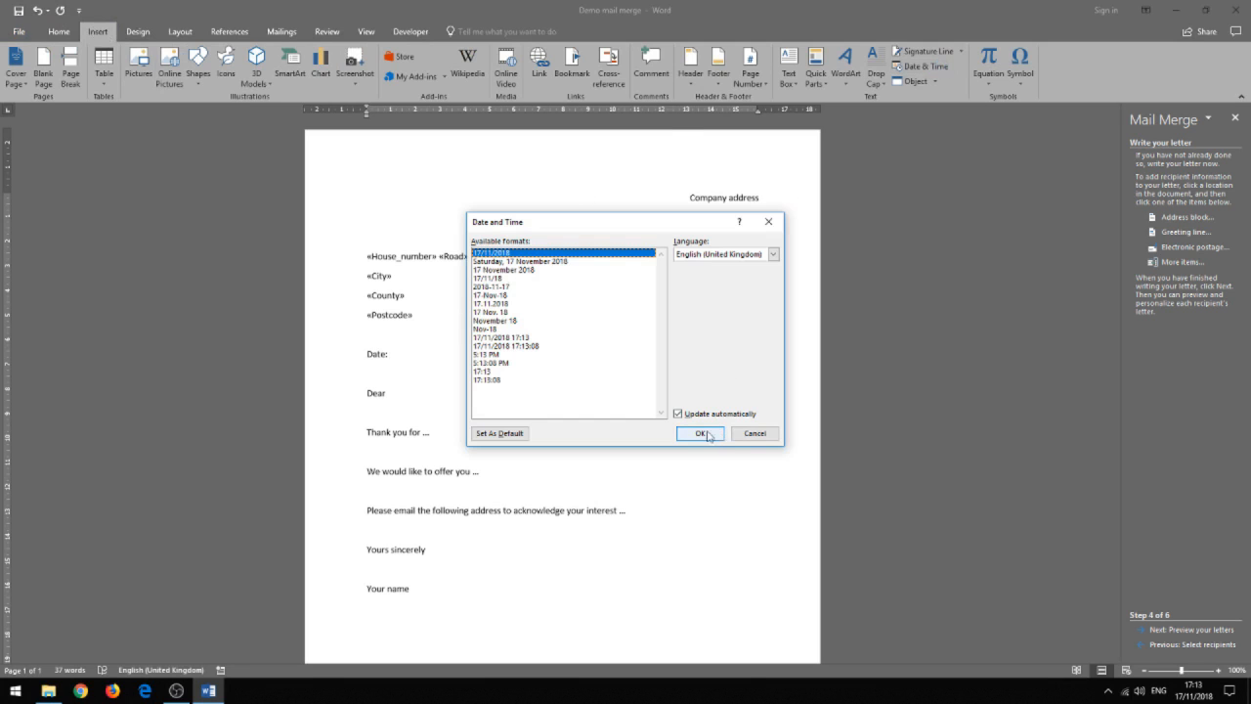
{"action": "left_click", "coordinate": [514, 271]}
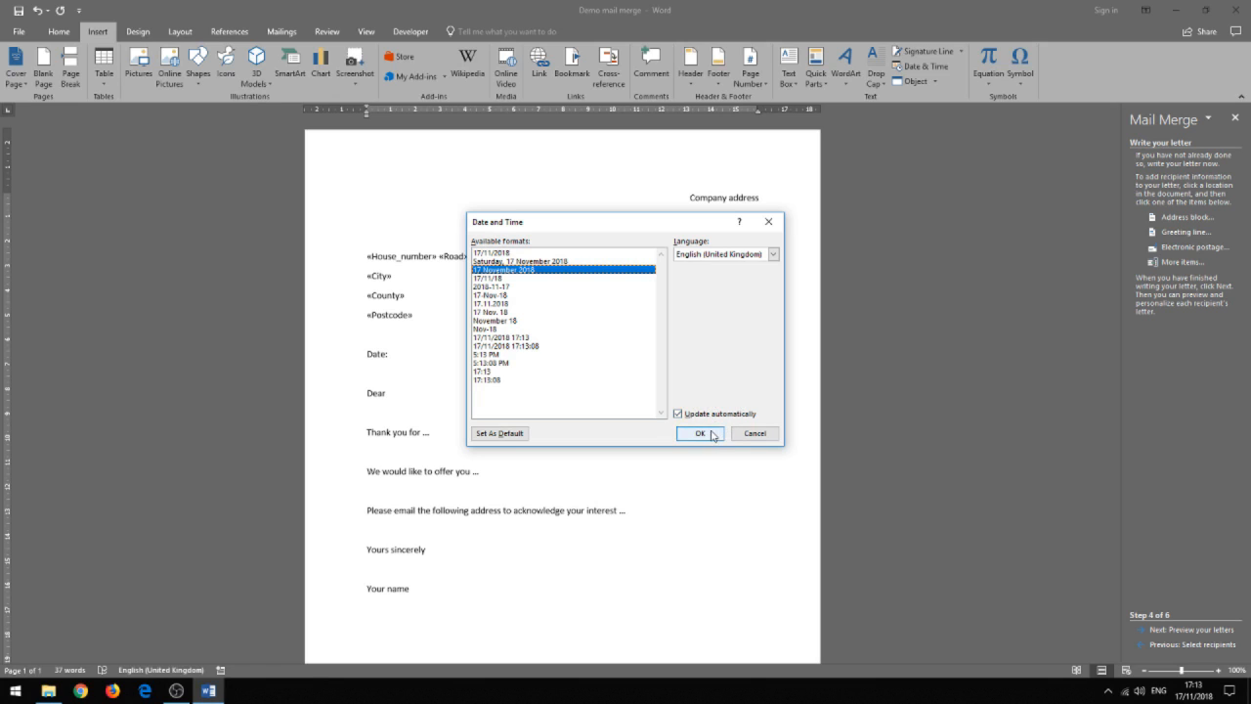
{"action": "left_click", "coordinate": [700, 433]}
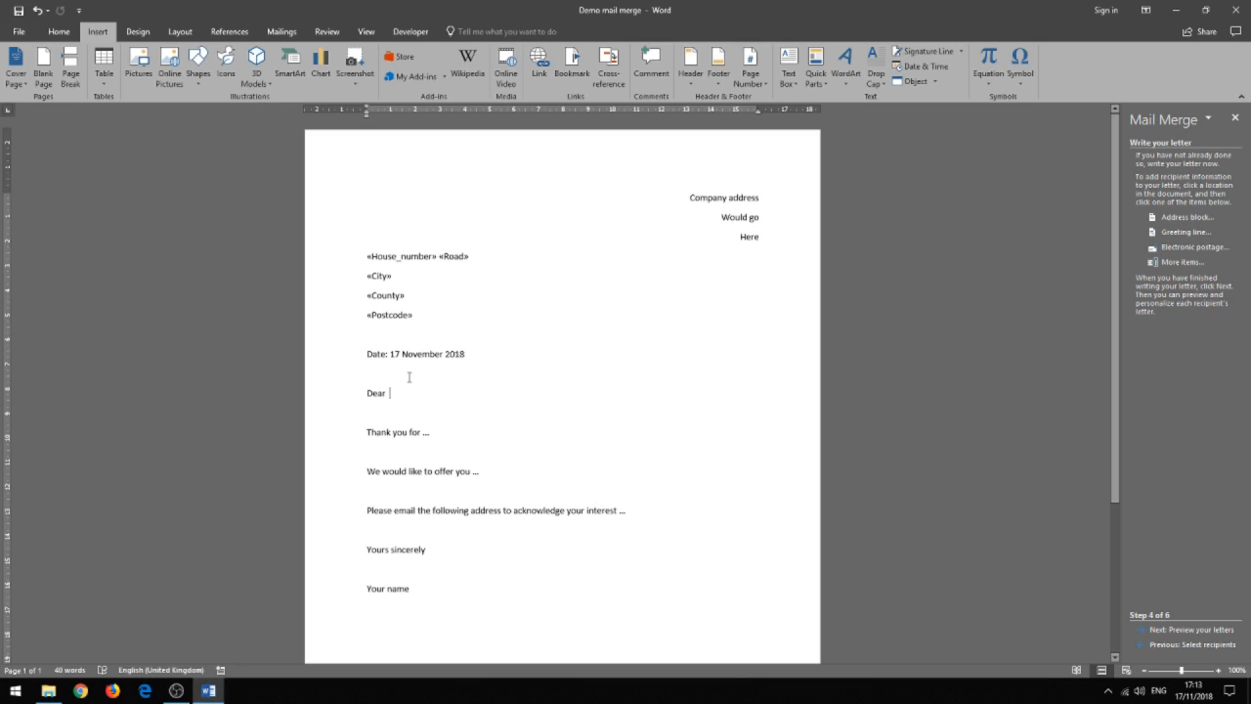
Step: Insert the Title and Surname merge fields after "Dear" in the greeting line, separated by a space
{"action": "left_click", "coordinate": [1185, 262]}
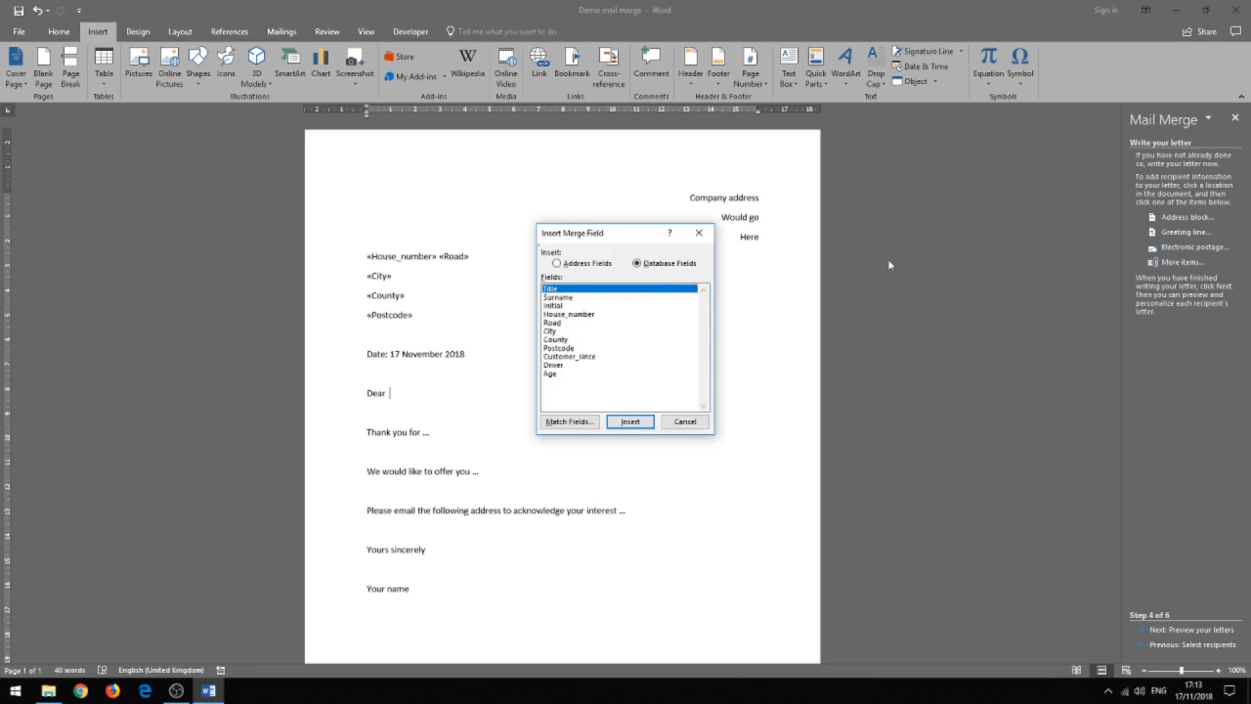
{"action": "left_click", "coordinate": [630, 421]}
{"action": "left_click", "coordinate": [684, 421]}
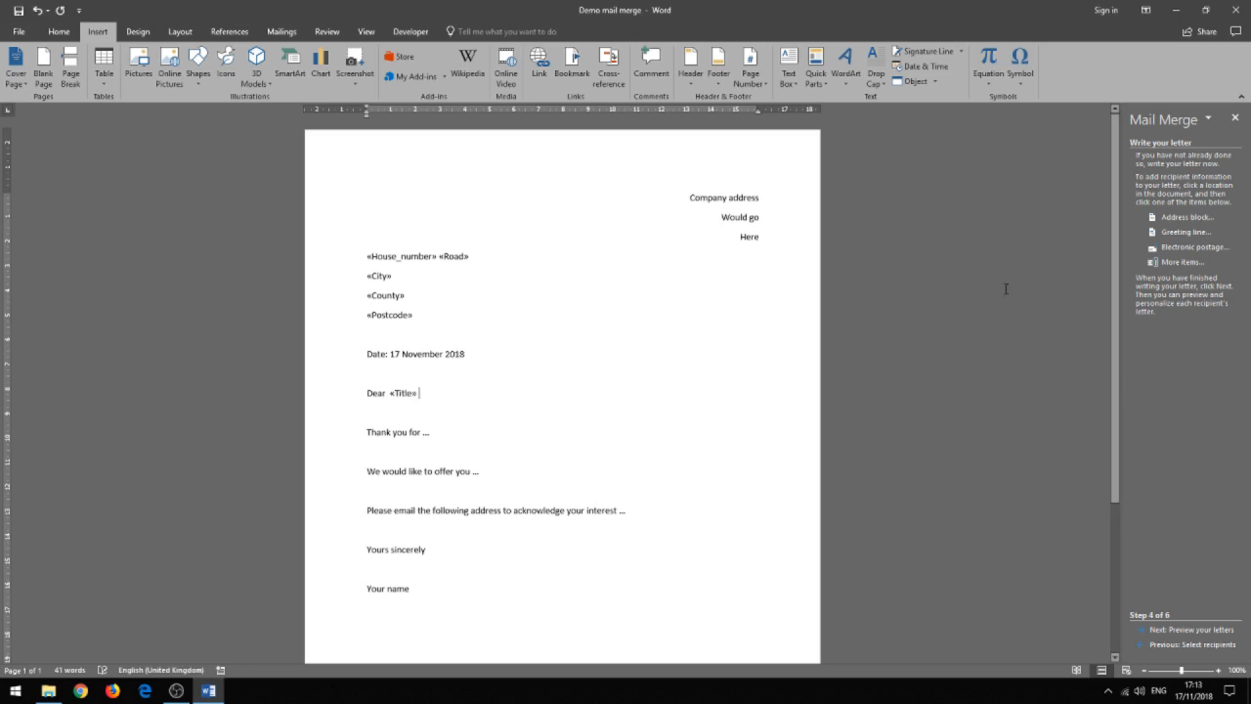
{"action": "left_click", "coordinate": [1180, 262]}
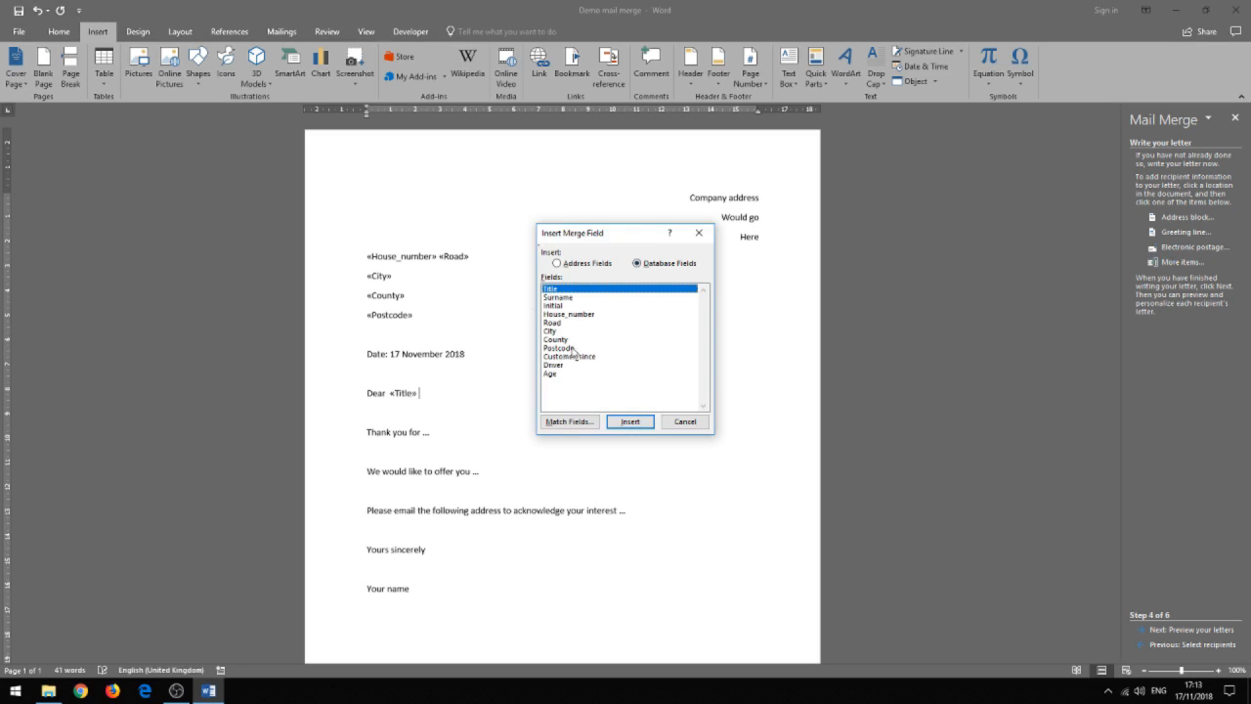
{"action": "left_click", "coordinate": [548, 298]}
{"action": "left_click", "coordinate": [631, 422]}
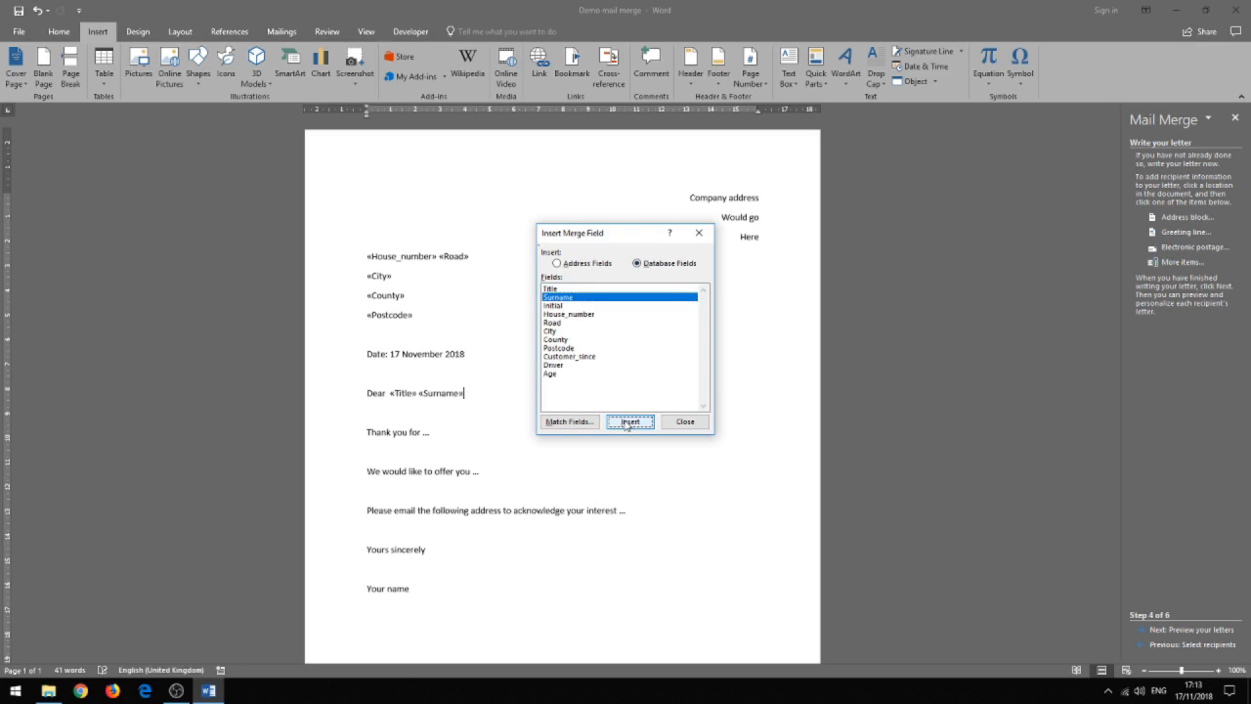
{"action": "left_click", "coordinate": [685, 421]}
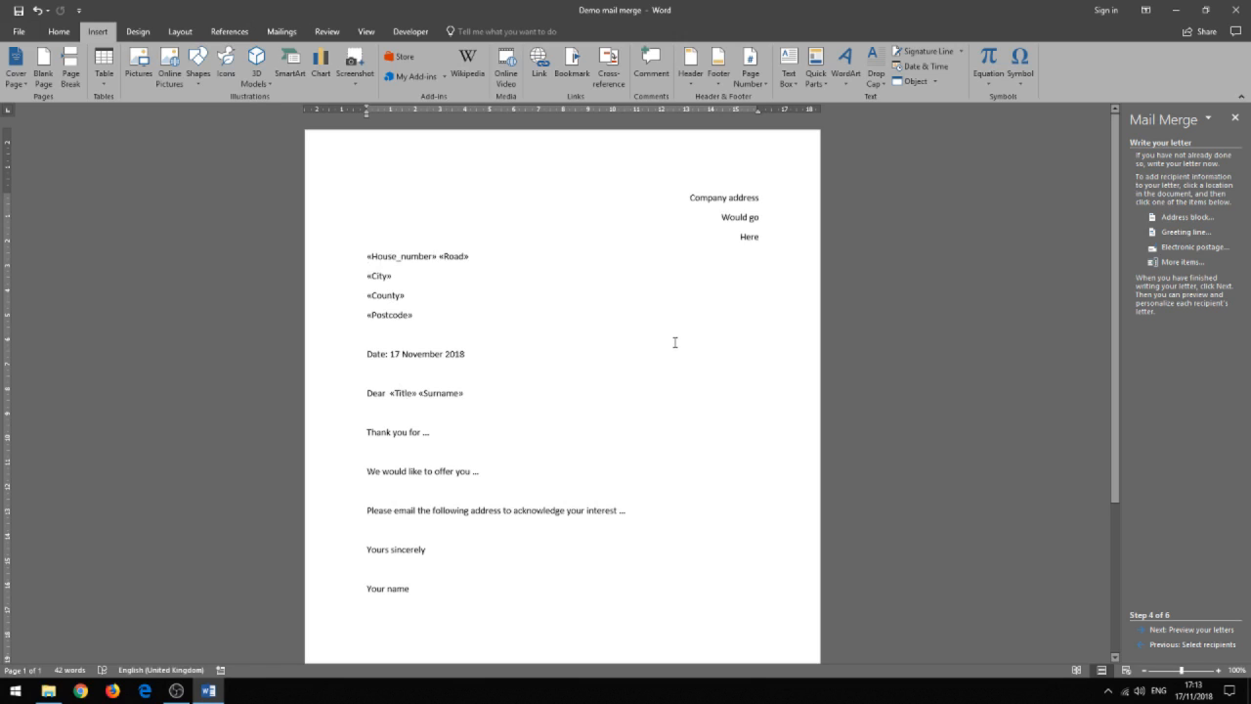
Step: Preview the merged letters, going through the recipients one by one from the first to the fifth
{"action": "left_click", "coordinate": [1219, 630]}
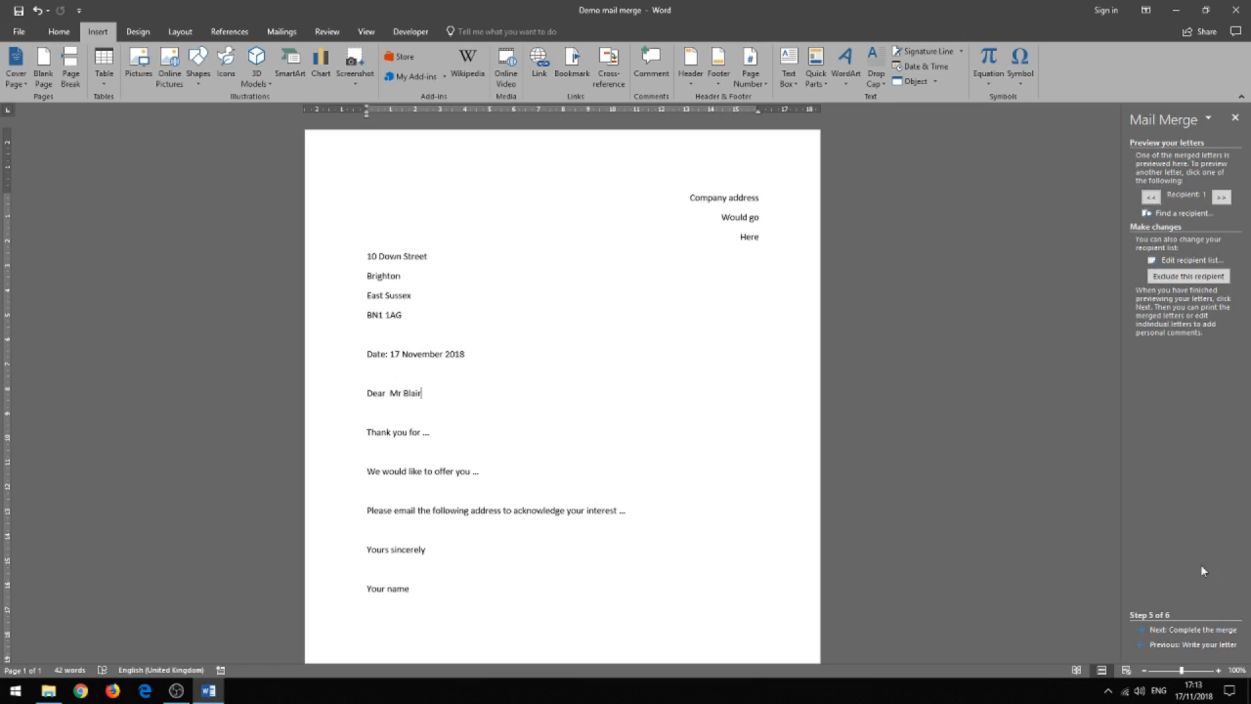
{"action": "left_click", "coordinate": [1227, 201]}
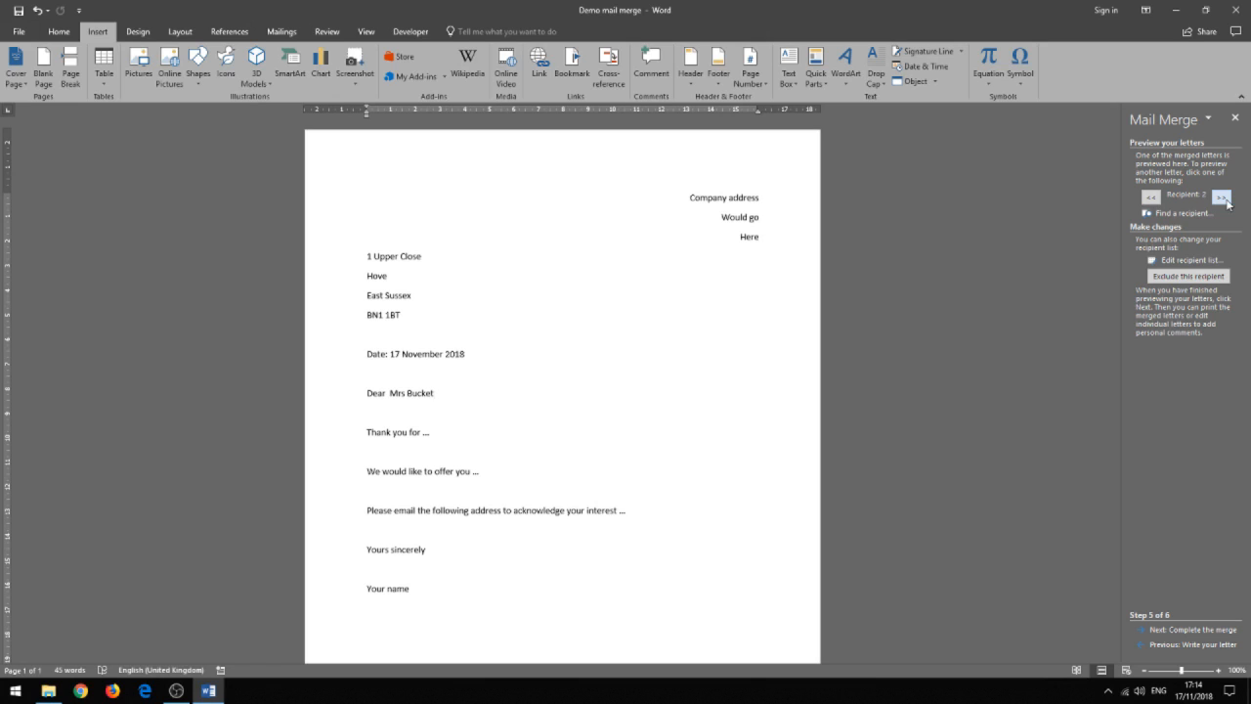
{"action": "left_click", "coordinate": [1222, 197]}
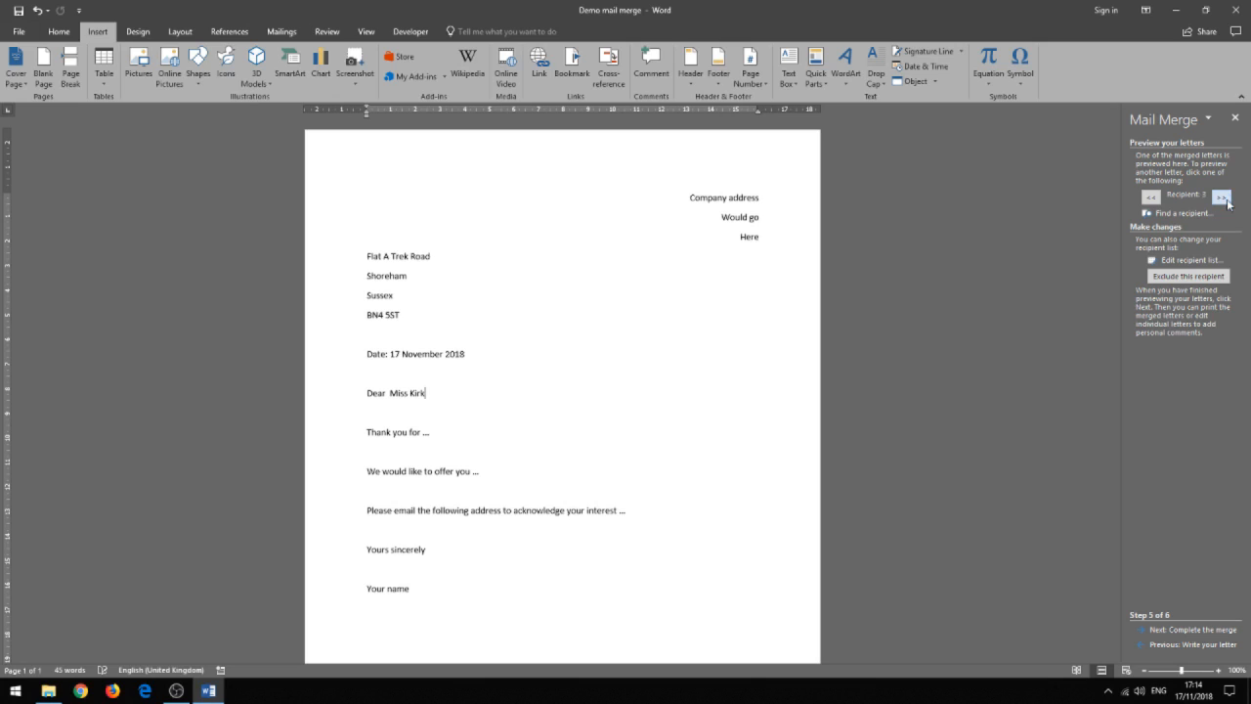
{"action": "left_click", "coordinate": [1226, 199]}
{"action": "left_click", "coordinate": [1225, 199]}
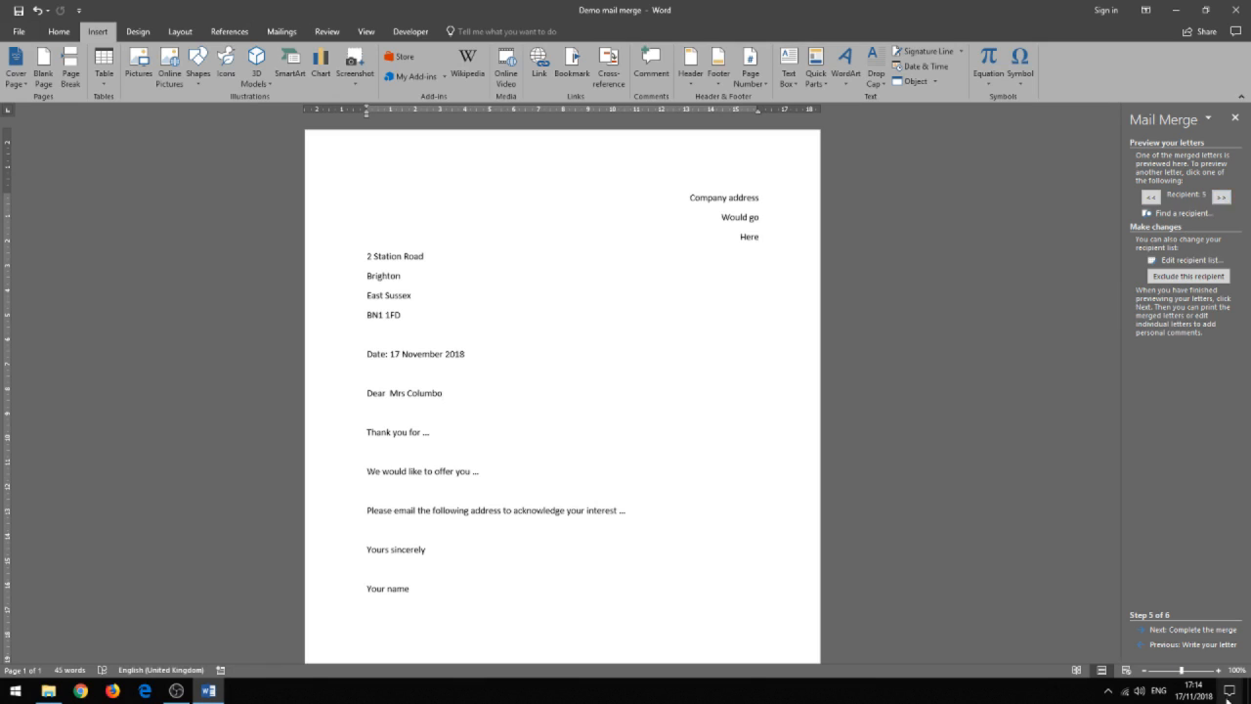
Step: Advance to the merge completion stage and view the options for printing the merged records, leaving them without printing
{"action": "left_click", "coordinate": [1209, 630]}
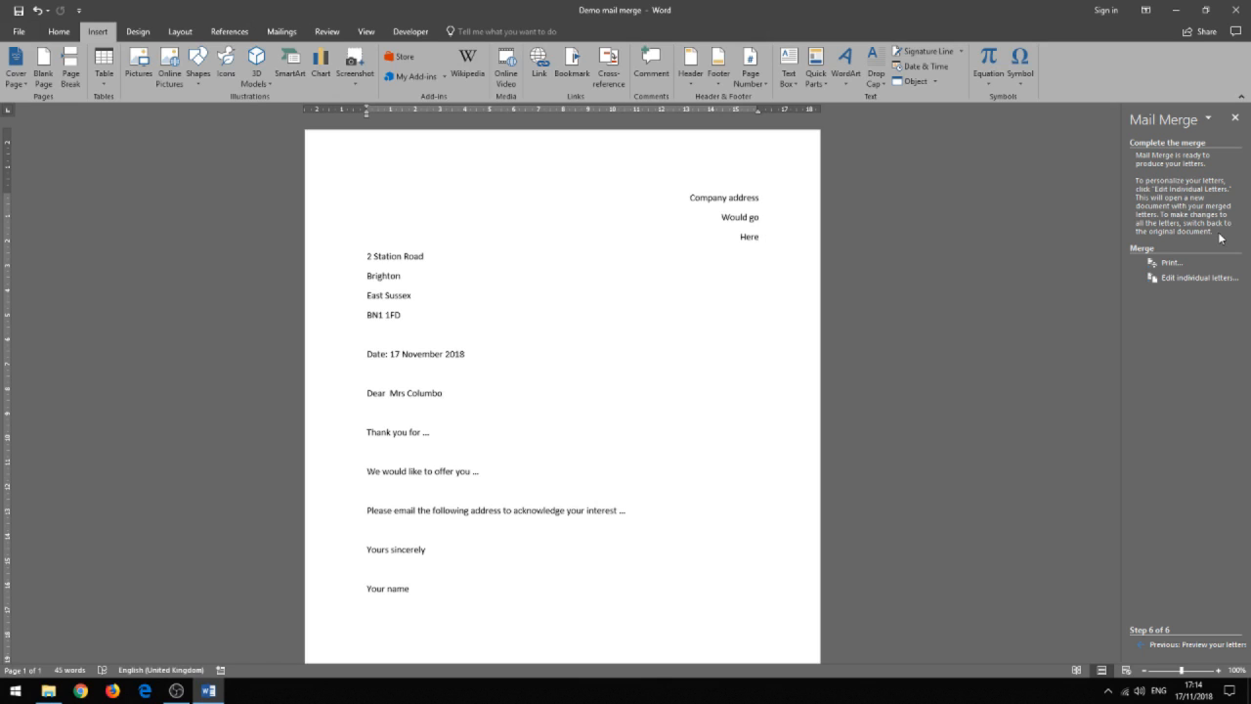
{"action": "left_click", "coordinate": [1179, 264]}
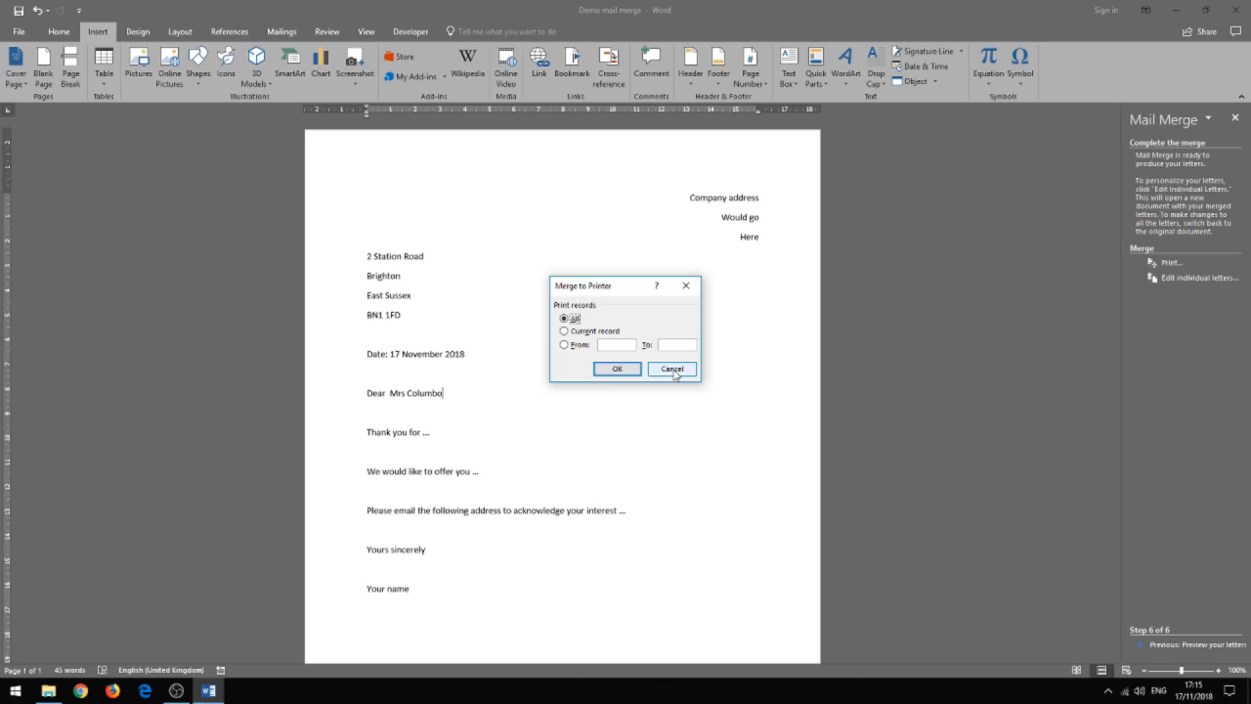
{"action": "left_click", "coordinate": [672, 369]}
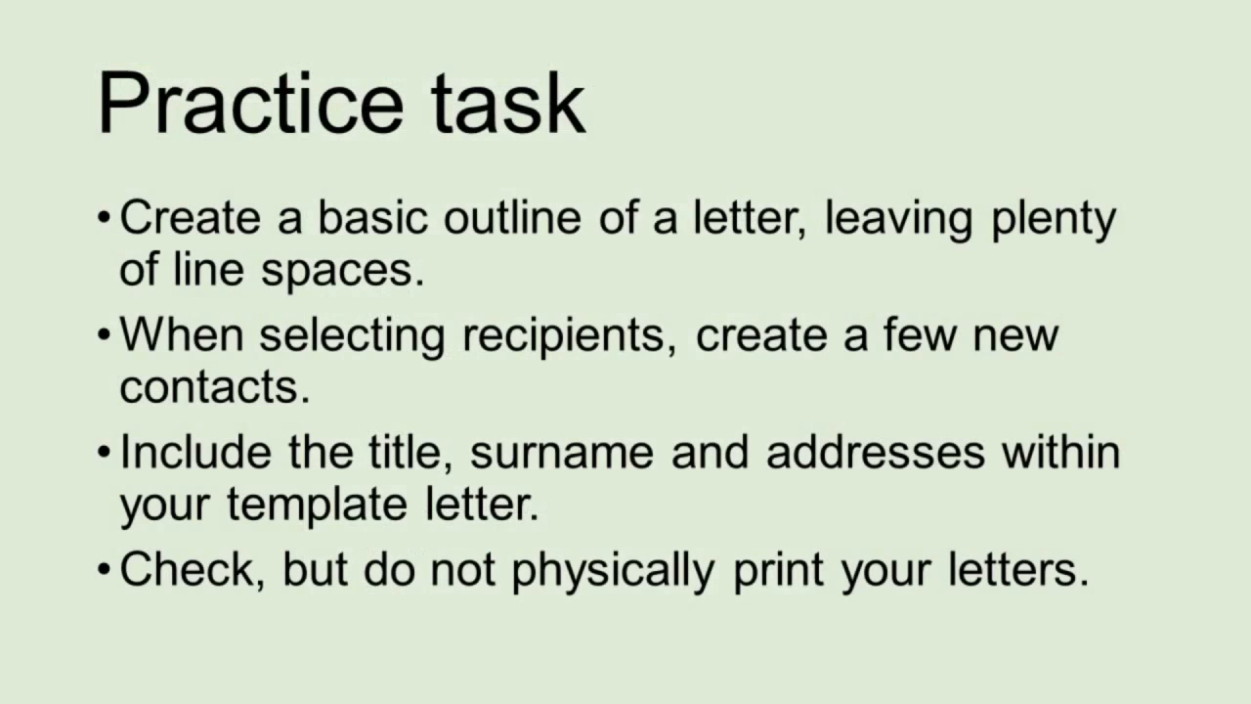